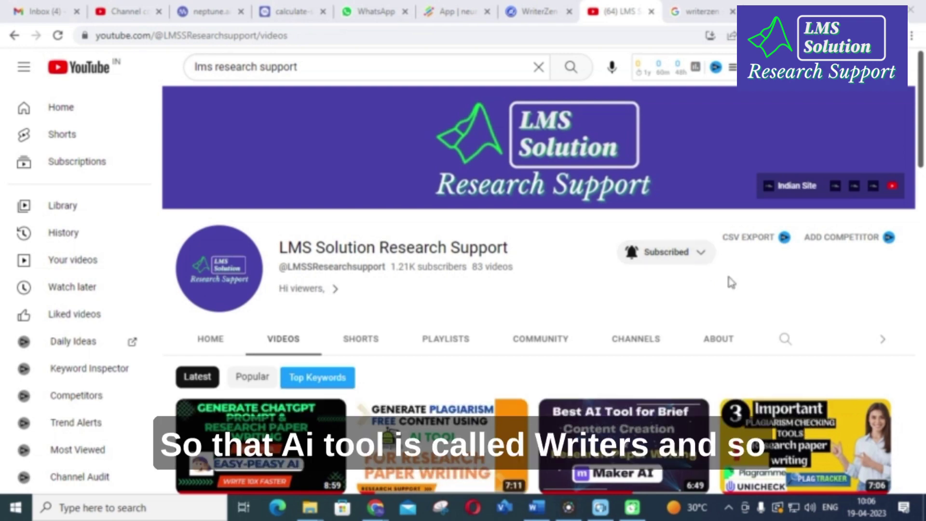
# Switch to WriterZen and start a new topic discovery from its dashboard
pyautogui.click(702, 7)
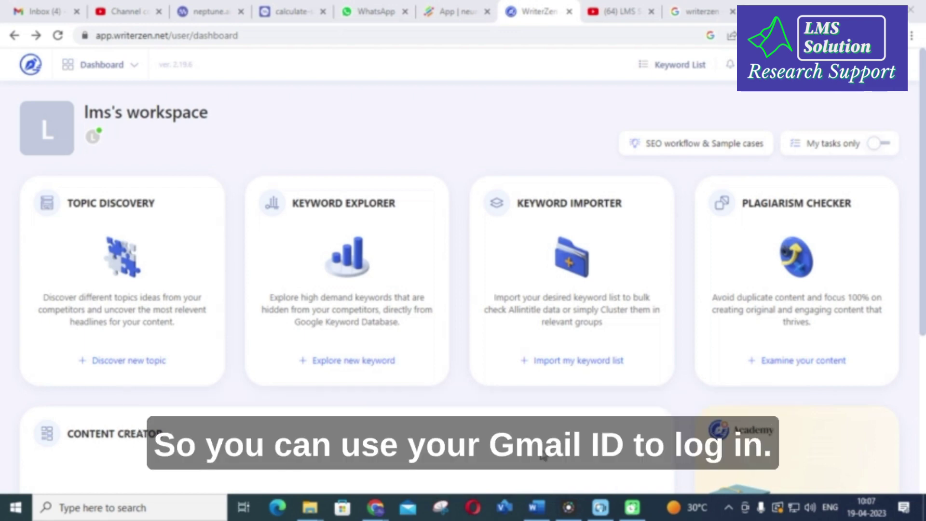
pyautogui.scroll(-4, 299, 309)
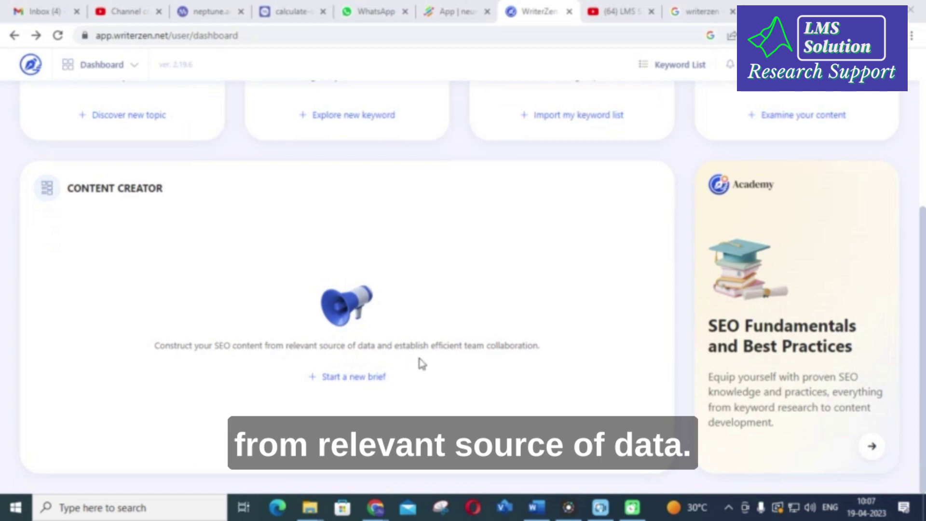
pyautogui.scroll(5, 483, 354)
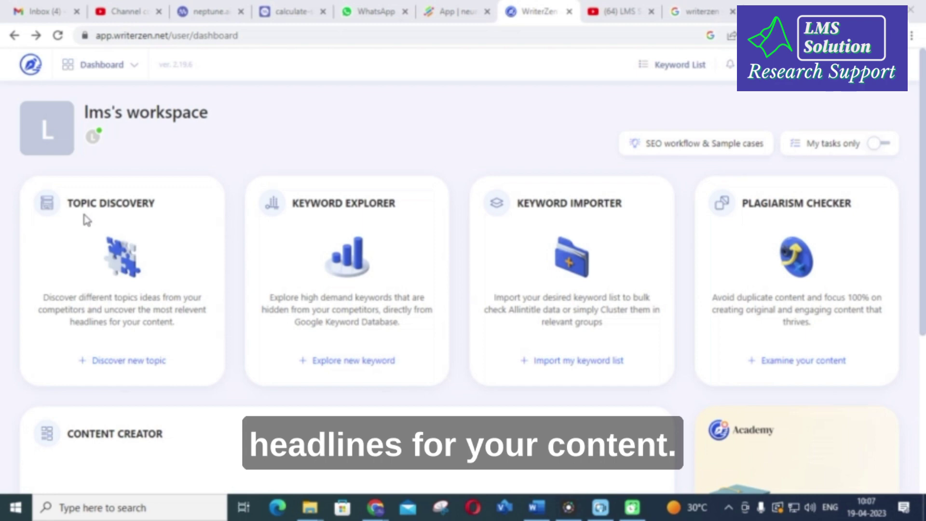
pyautogui.click(114, 360)
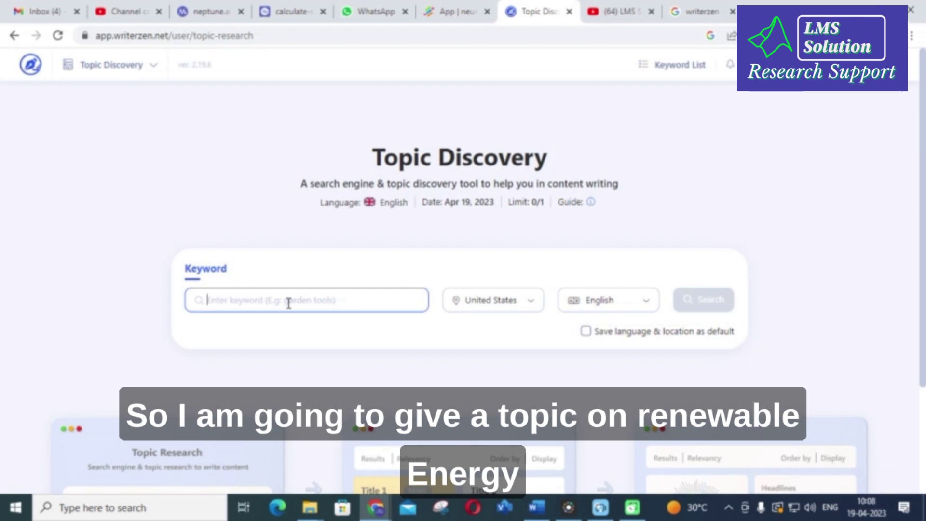
# Enter "renewable energy future in power sector" as the Topic Discovery keyword
pyautogui.write('renewable e')
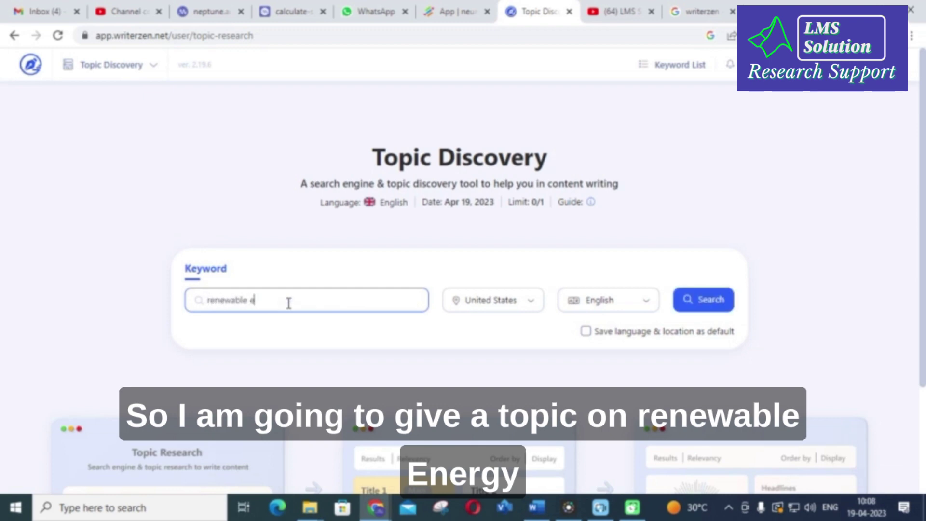
pyautogui.write('nergy fu')
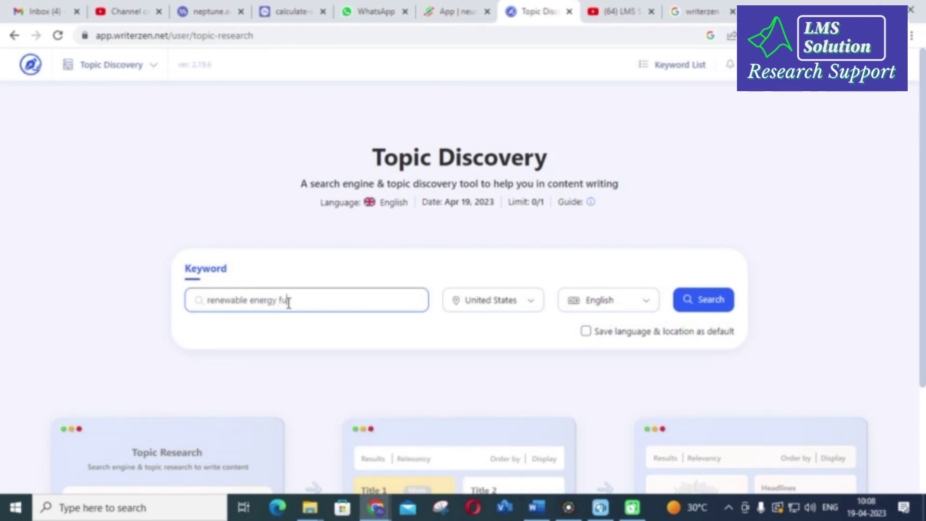
pyautogui.write('ture')
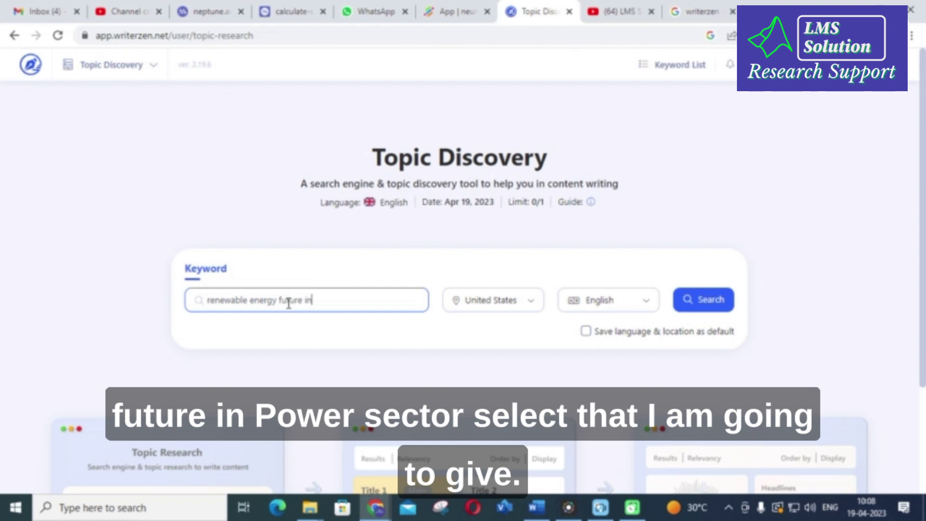
pyautogui.write('in power sector')
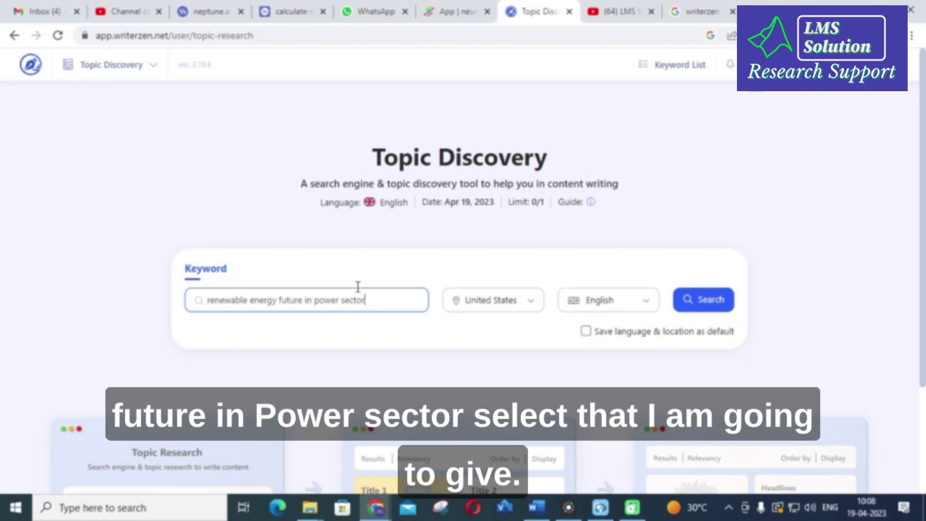
# Set the topic search location to India
pyautogui.click(527, 309)
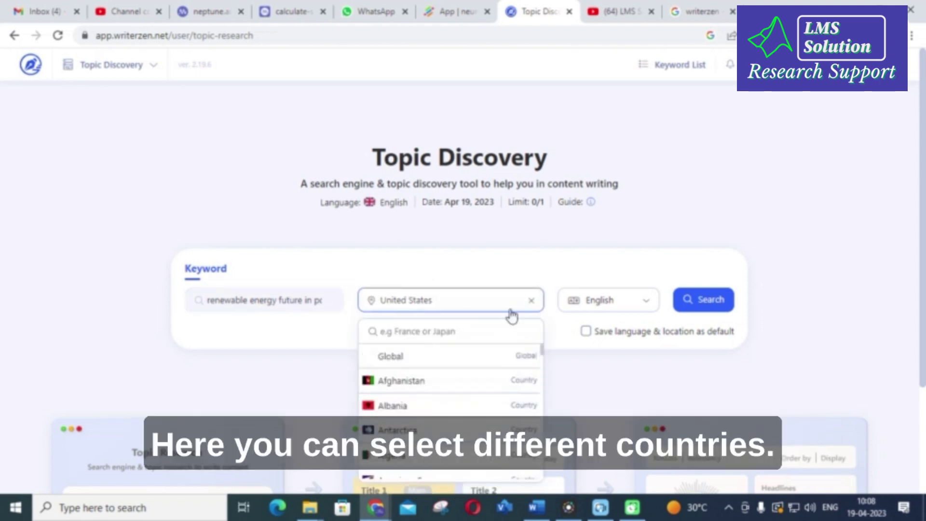
pyautogui.scroll(-10, 381, 395)
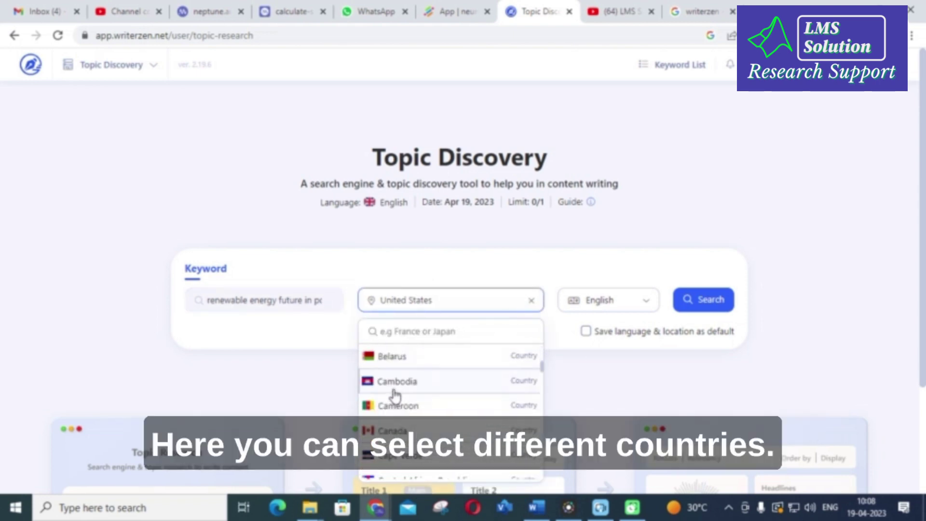
pyautogui.scroll(-10, 395, 395)
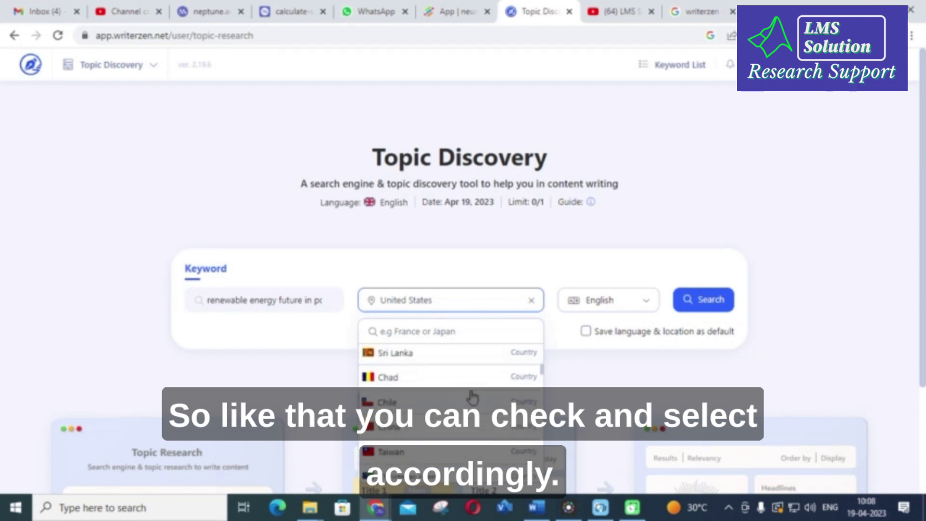
pyautogui.scroll(-10, 451, 399)
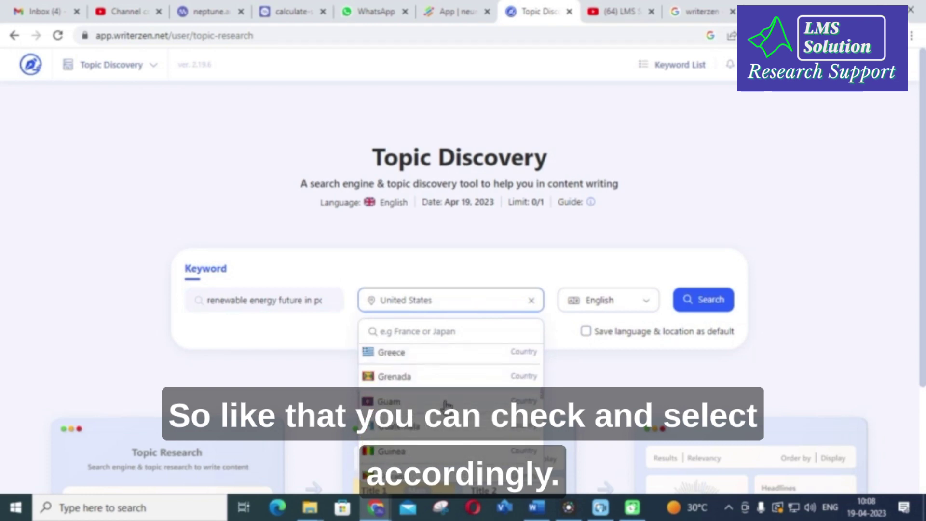
pyautogui.scroll(3, 443, 406)
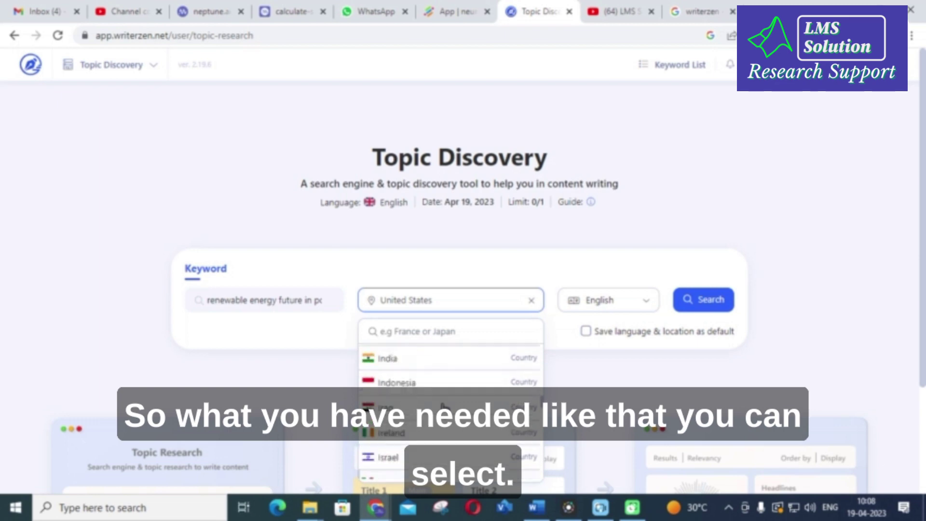
pyautogui.click(415, 415)
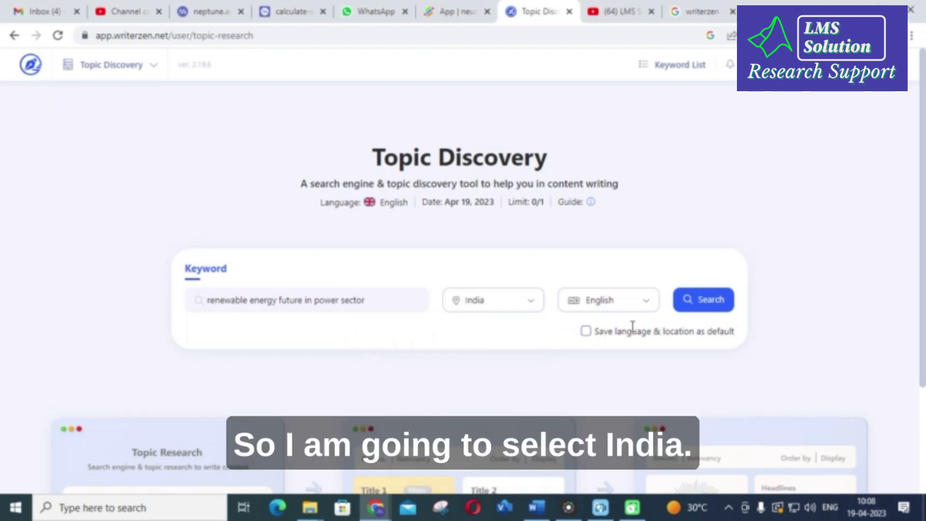
# Check the available search languages, keep English, and run the topic search
pyautogui.click(629, 301)
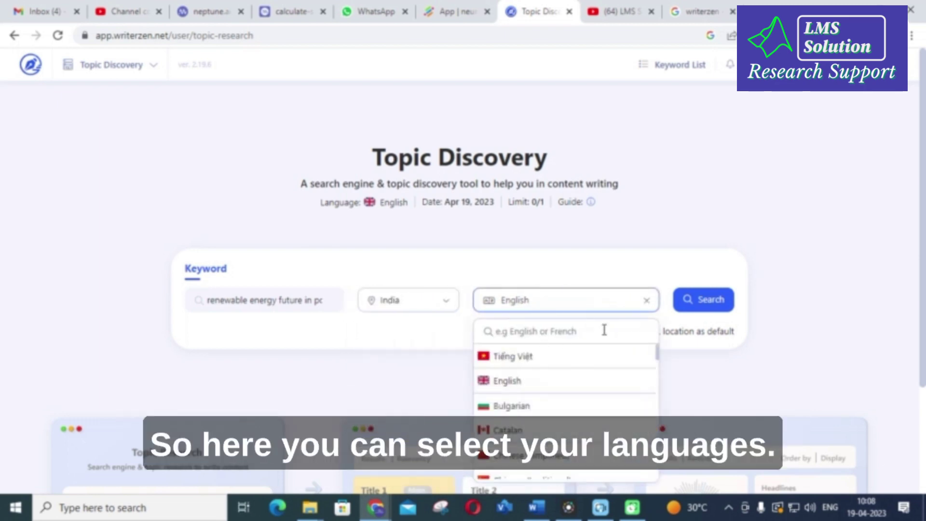
pyautogui.click(692, 316)
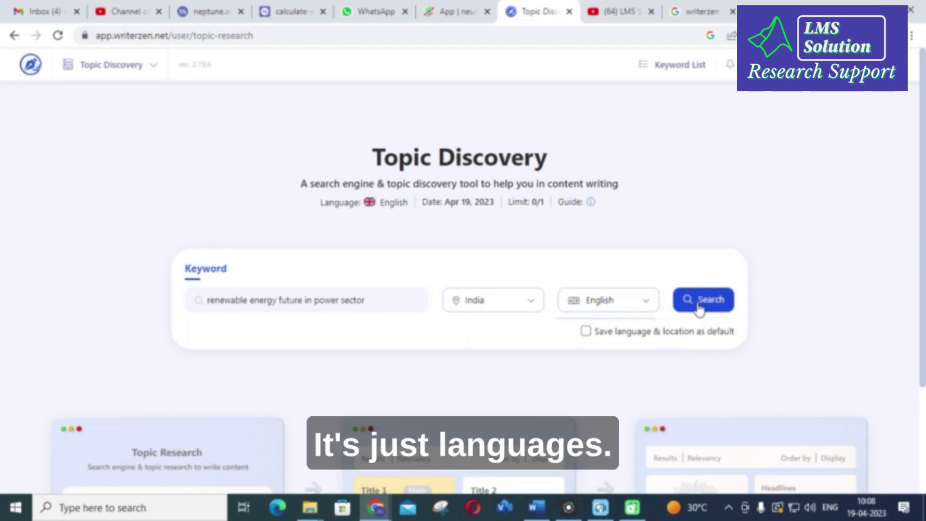
pyautogui.click(698, 306)
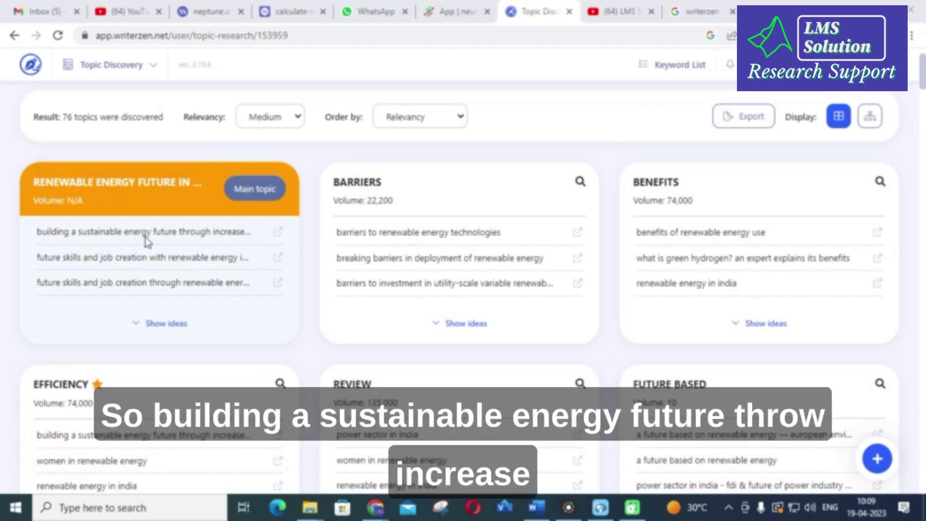
# Open the main topic's article on building a sustainable energy future, skim its text, and close it
pyautogui.click(278, 233)
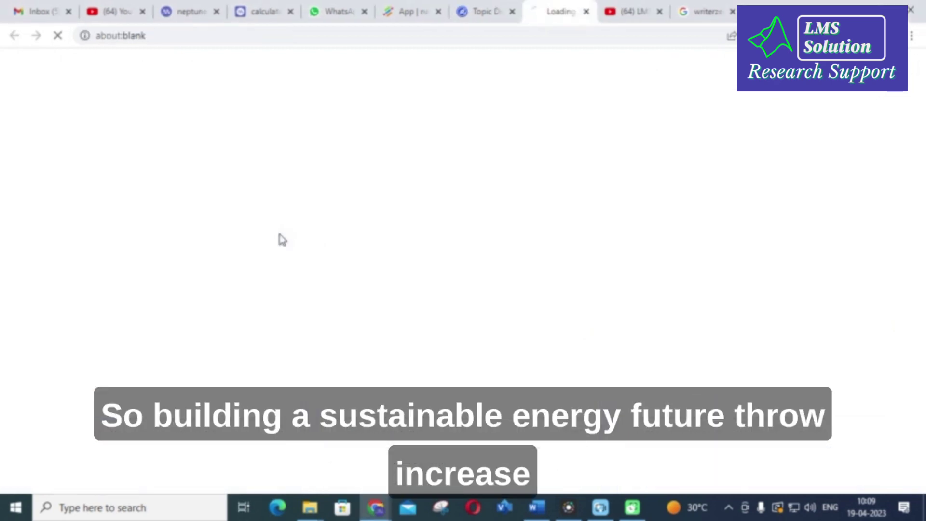
pyautogui.scroll(-12, 333, 279)
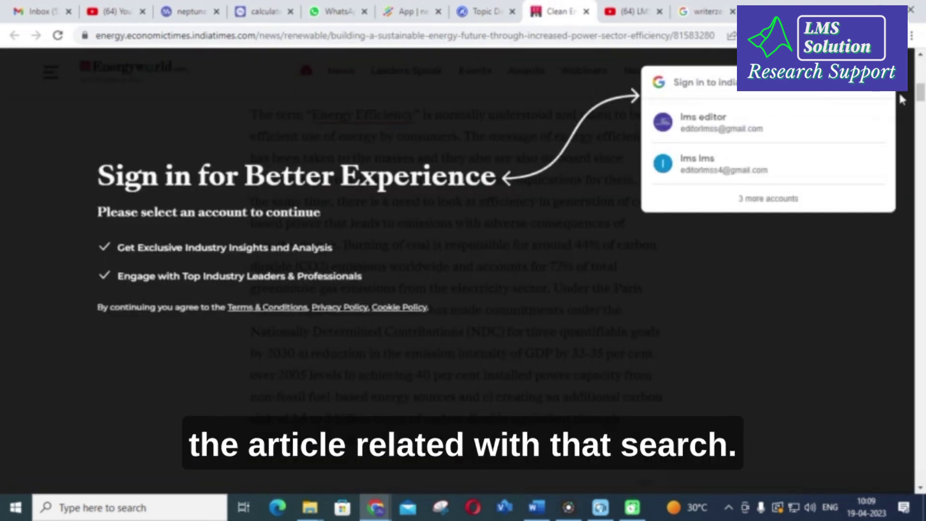
pyautogui.click(554, 181)
pyautogui.scroll(-10, 431, 207)
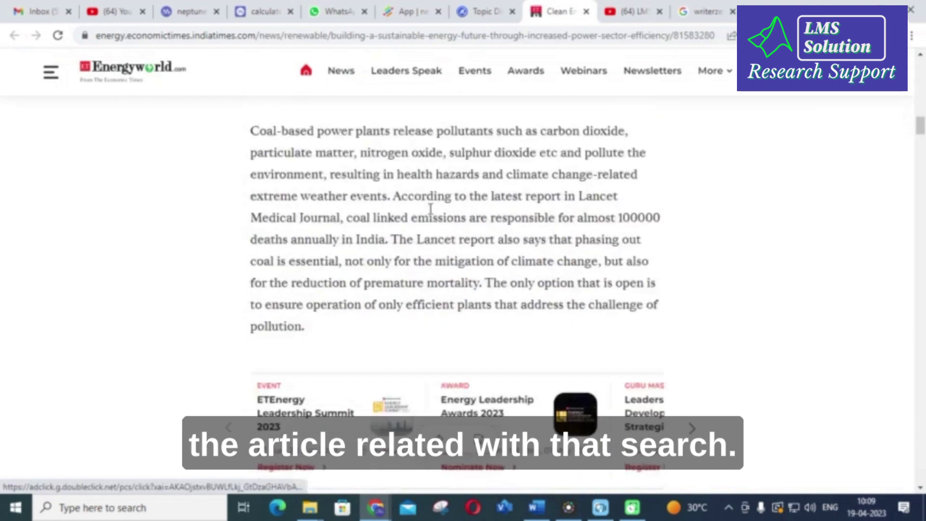
pyautogui.scroll(-12, 431, 207)
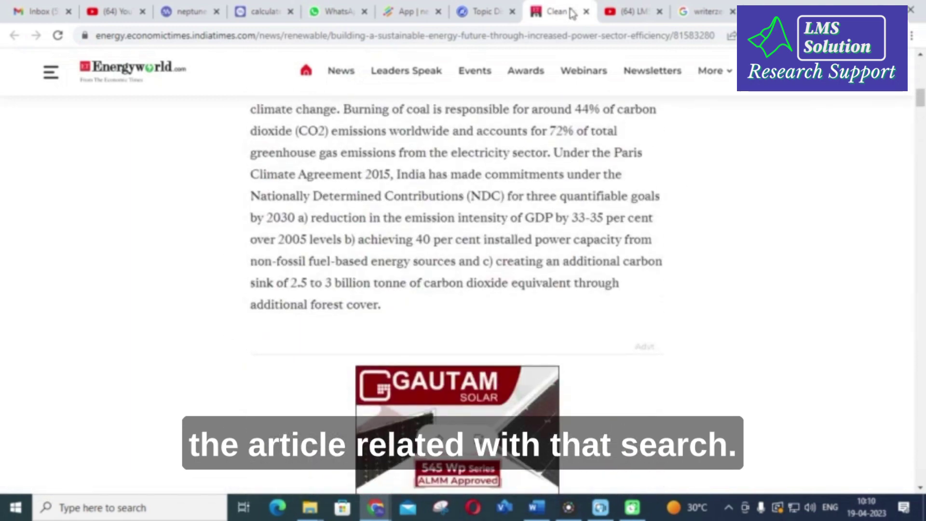
pyautogui.click(586, 13)
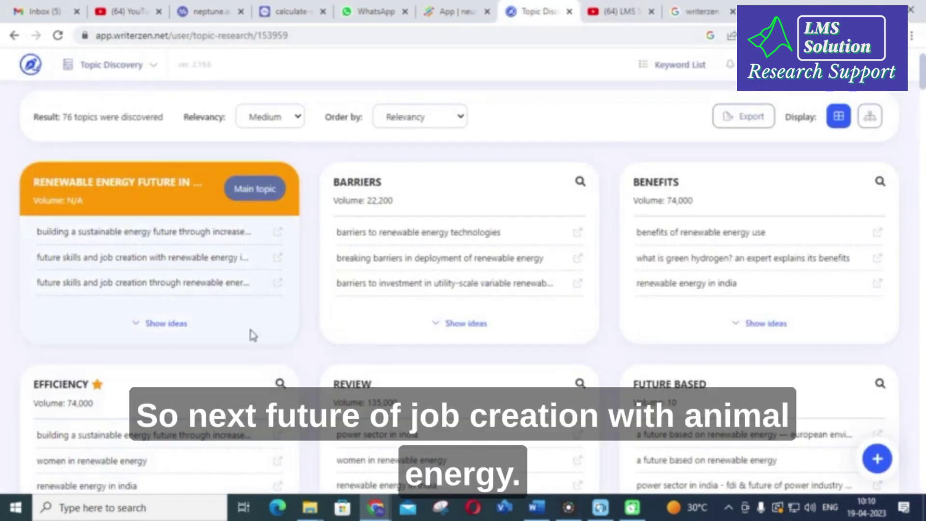
# Download future.pdf from the main topic's "future skills and job creation with renewable energy" link and show its folder
pyautogui.click(278, 259)
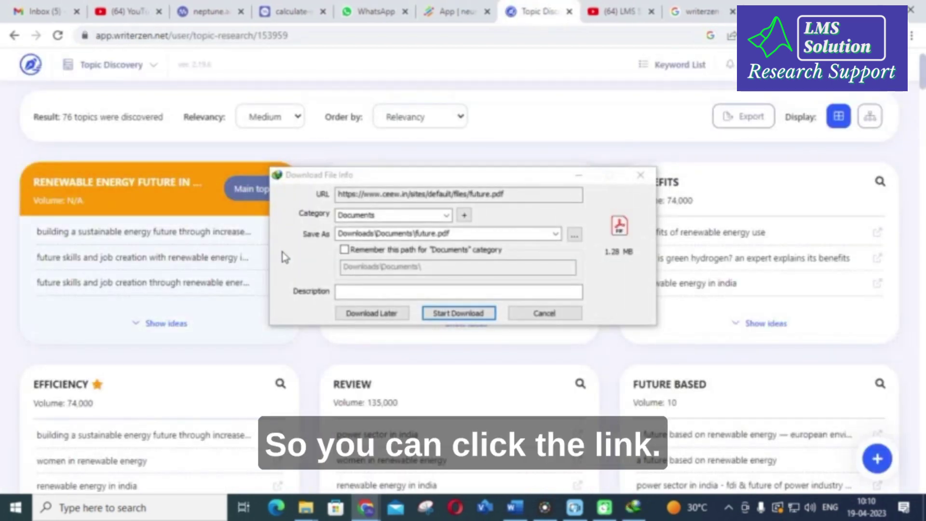
pyautogui.click(461, 314)
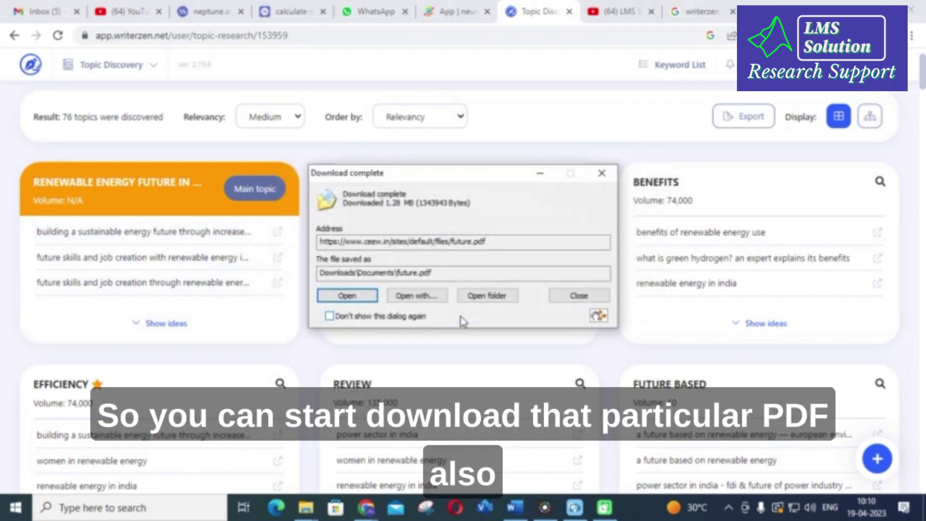
pyautogui.click(482, 296)
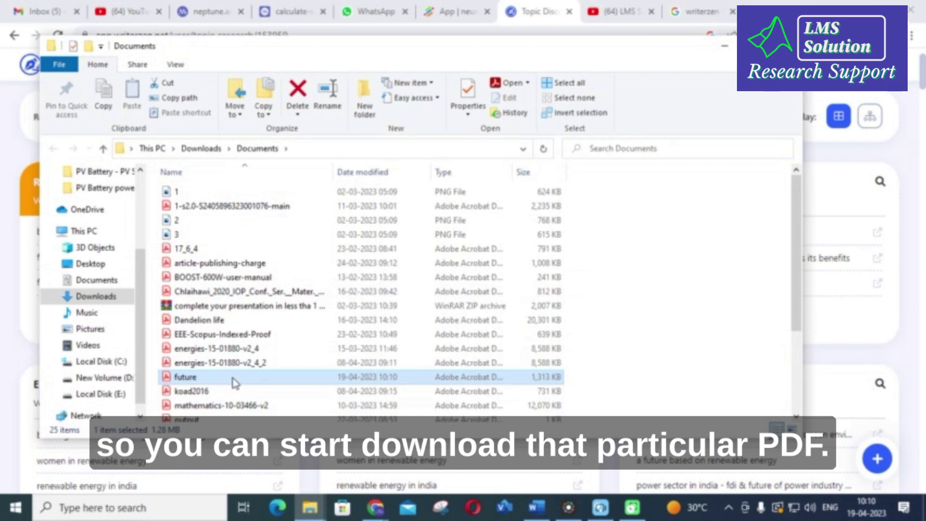
# Open the downloaded future PDF, skim its first pages, close it, and return to the WriterZen topic results
pyautogui.doubleClick(233, 381)
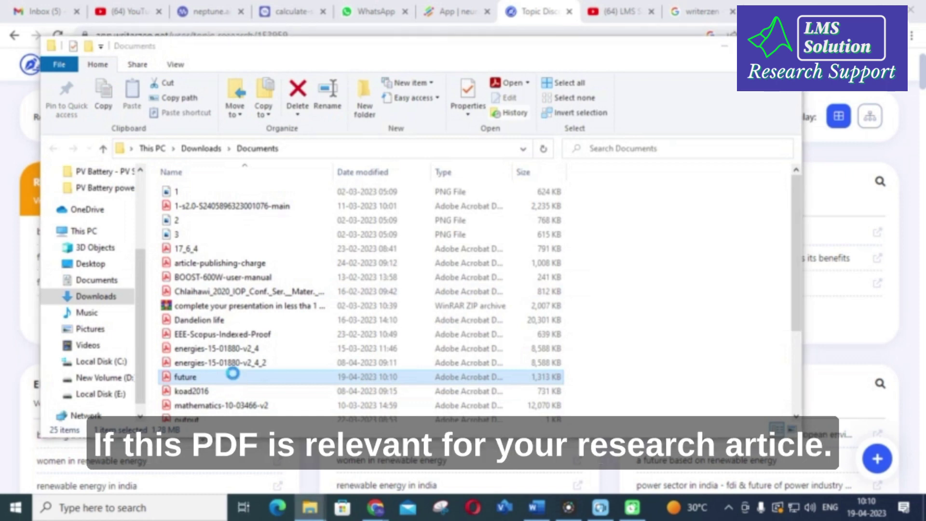
pyautogui.scroll(-6, 250, 366)
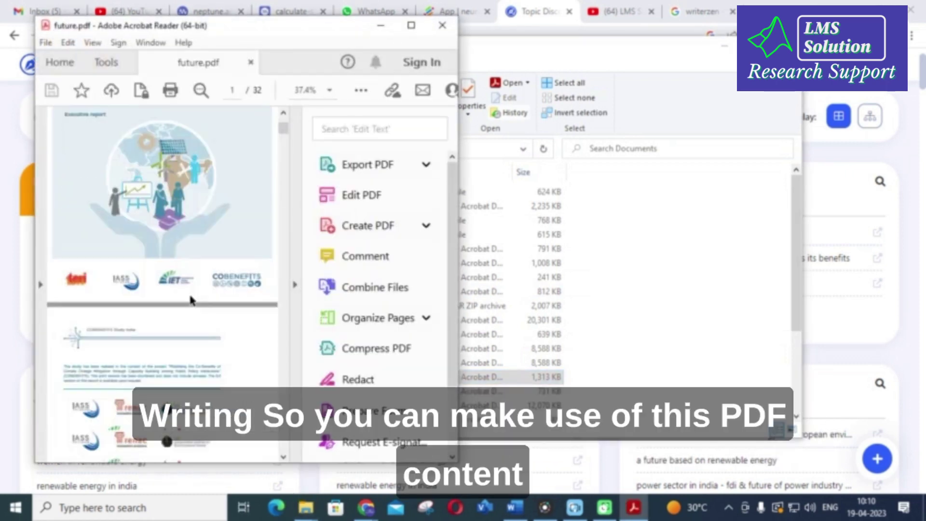
pyautogui.scroll(-10, 191, 295)
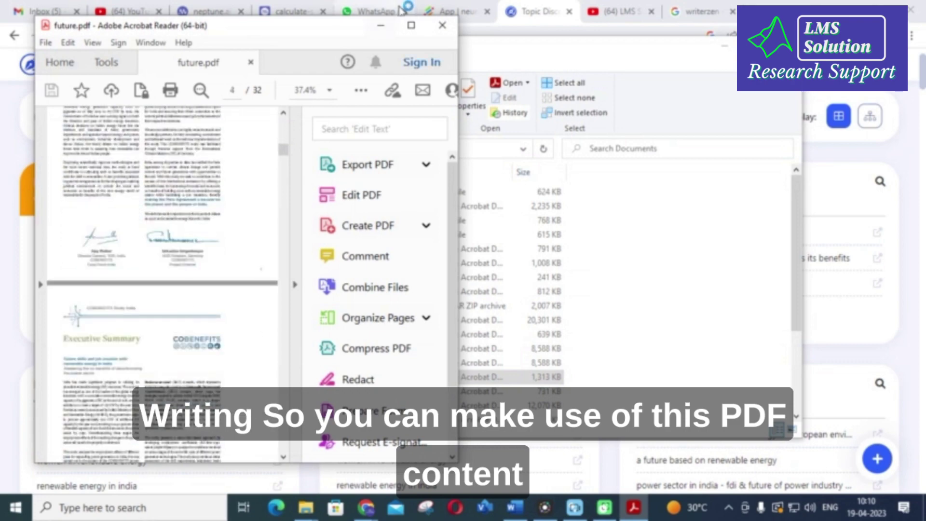
pyautogui.click(443, 27)
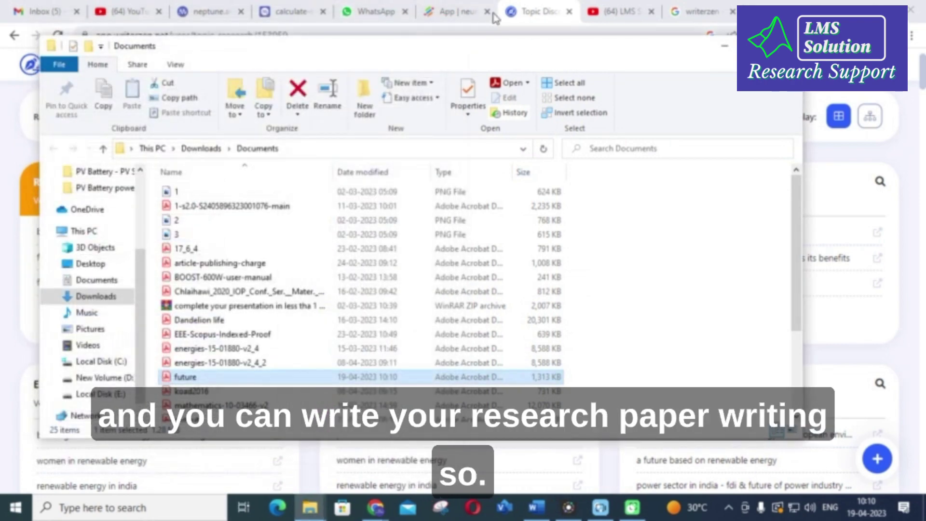
pyautogui.click(471, 6)
pyautogui.click(471, 6)
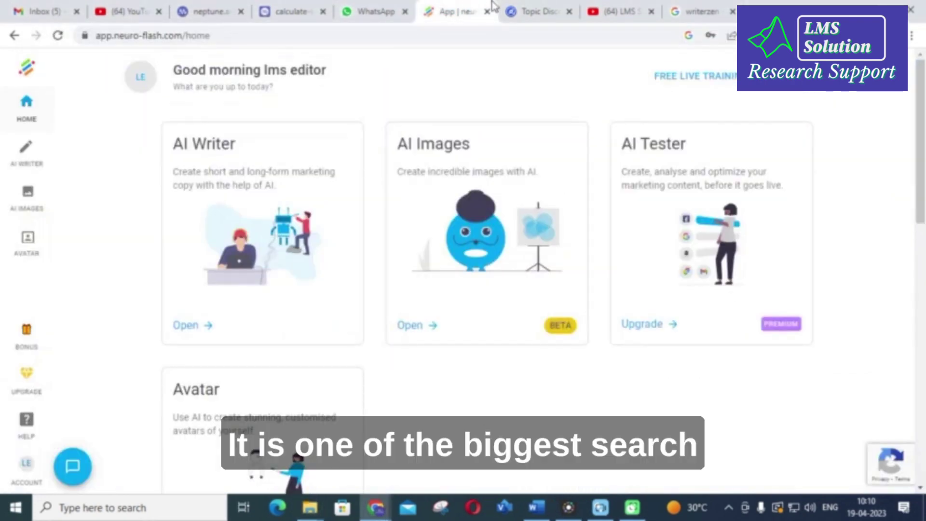
pyautogui.click(535, 9)
# Expand the ideas of the main renewable energy topic and examine its headlines to consider
pyautogui.scroll(-2, 79, 255)
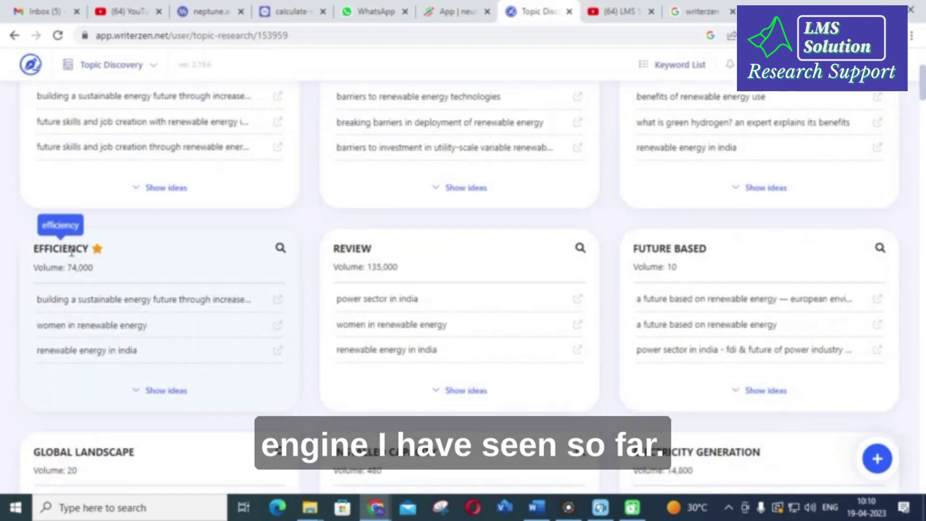
pyautogui.scroll(2, 69, 258)
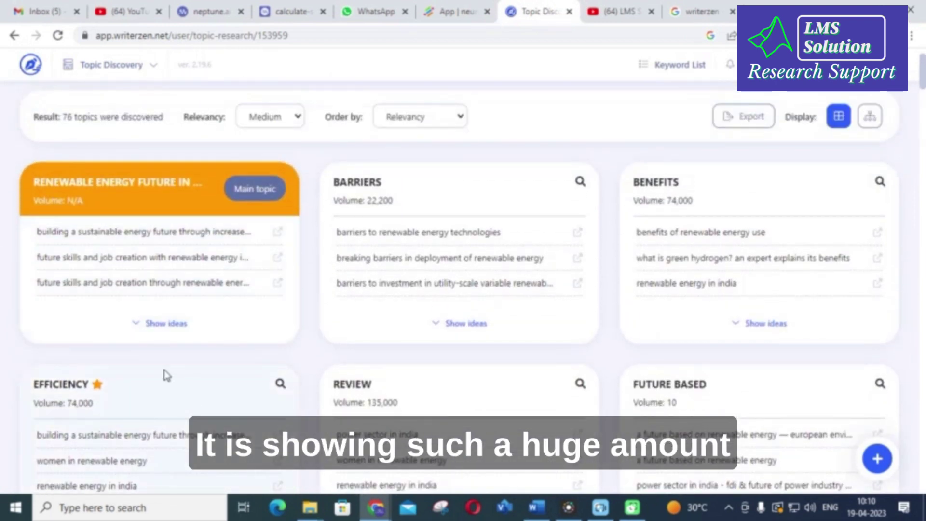
pyautogui.click(181, 330)
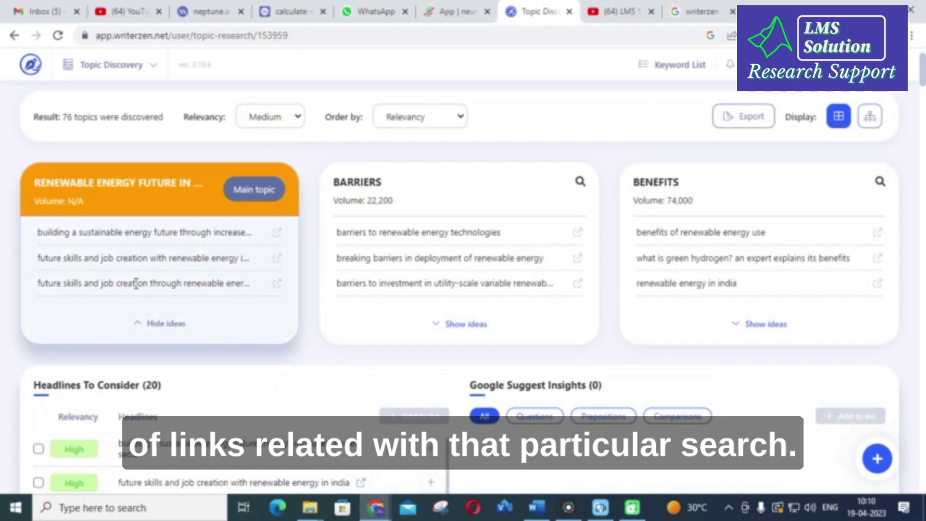
pyautogui.scroll(-1, 137, 283)
pyautogui.scroll(1, 373, 223)
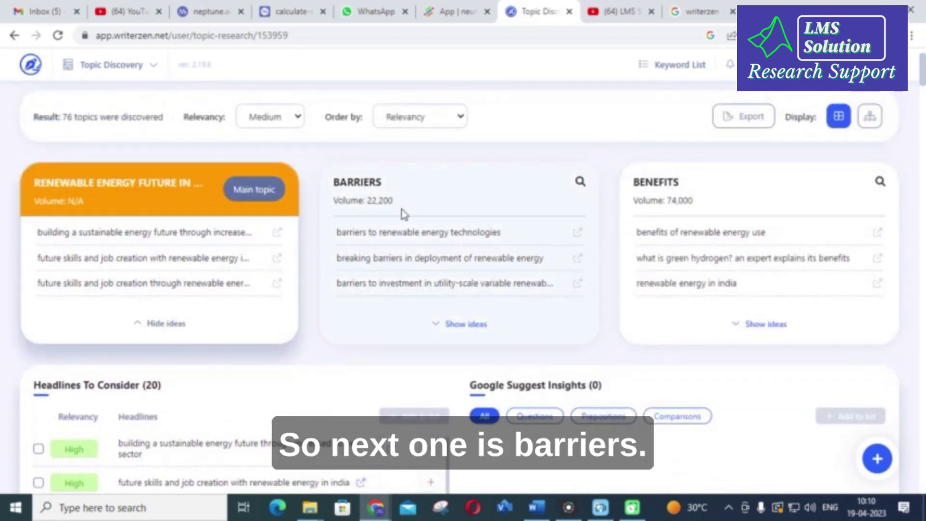
pyautogui.scroll(-10, 395, 220)
pyautogui.scroll(7, 391, 226)
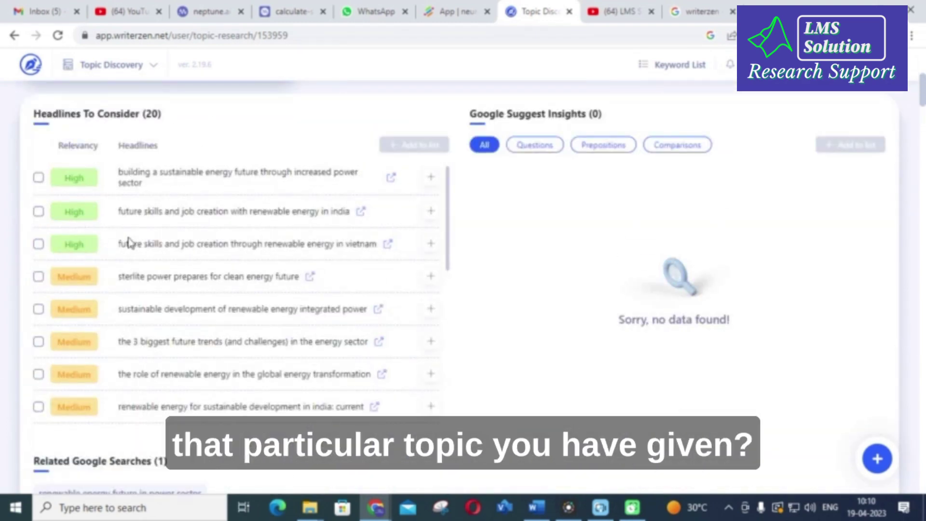
# Examine the high, medium and low relevancy ratings across the main topic's list of headlines to consider
pyautogui.scroll(6, 130, 243)
pyautogui.scroll(-5, 144, 208)
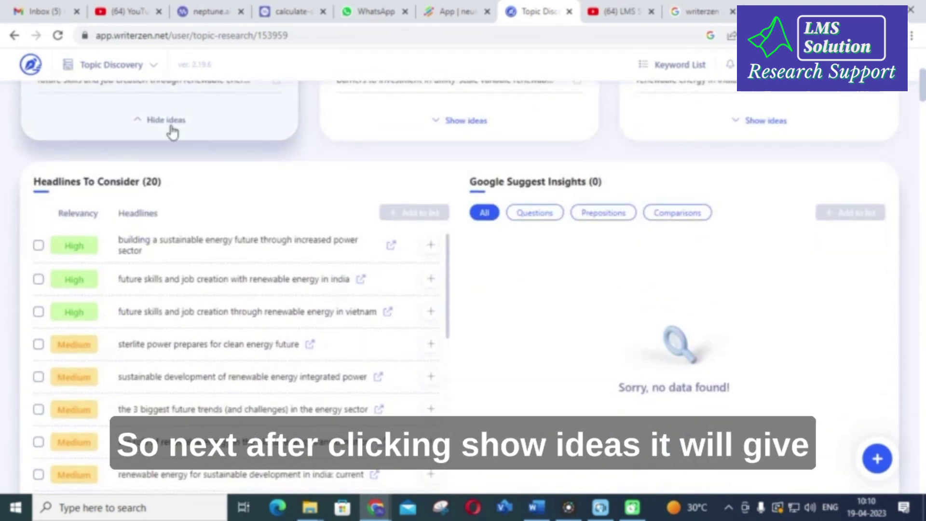
pyautogui.scroll(-8, 190, 280)
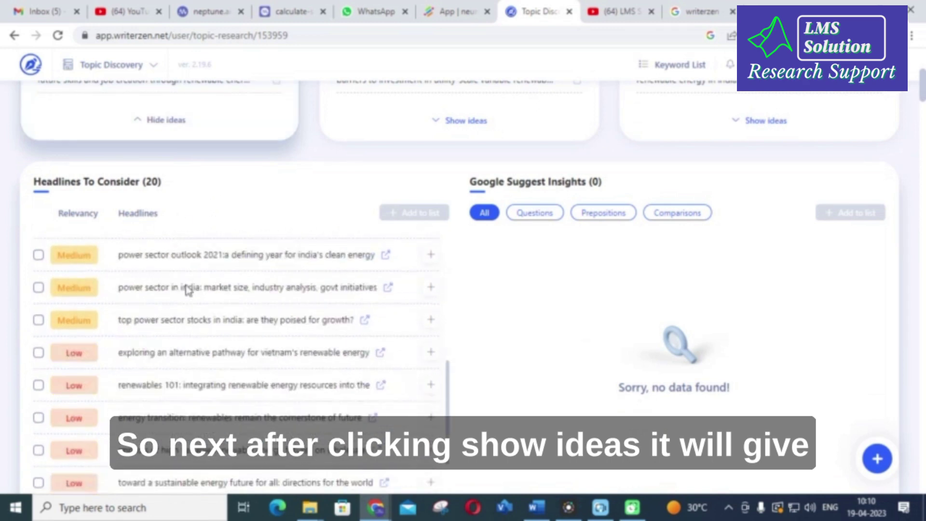
pyautogui.scroll(-5, 186, 287)
pyautogui.scroll(8, 178, 293)
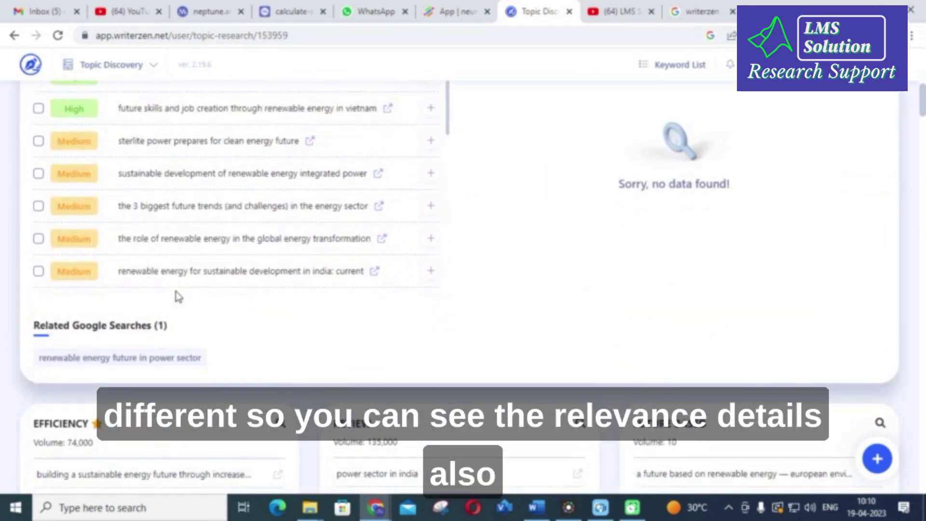
pyautogui.scroll(4, 175, 292)
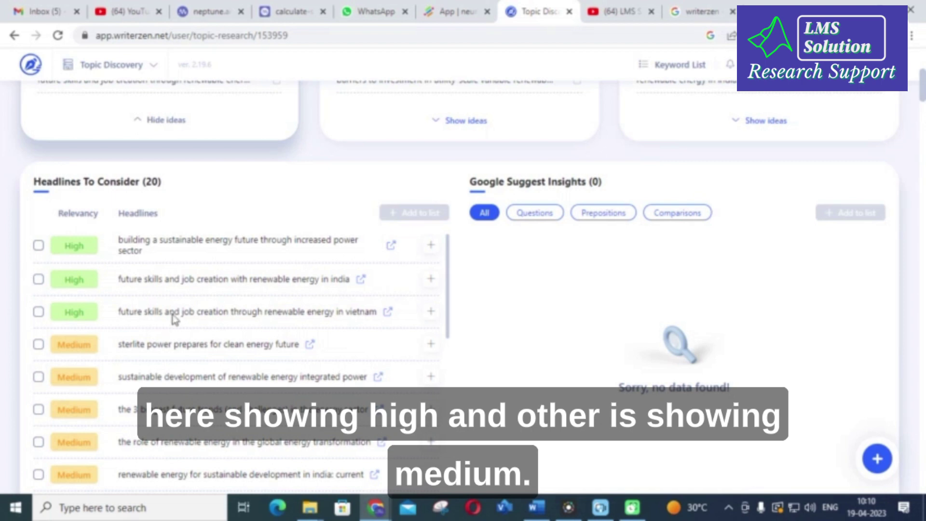
pyautogui.scroll(-2, 77, 309)
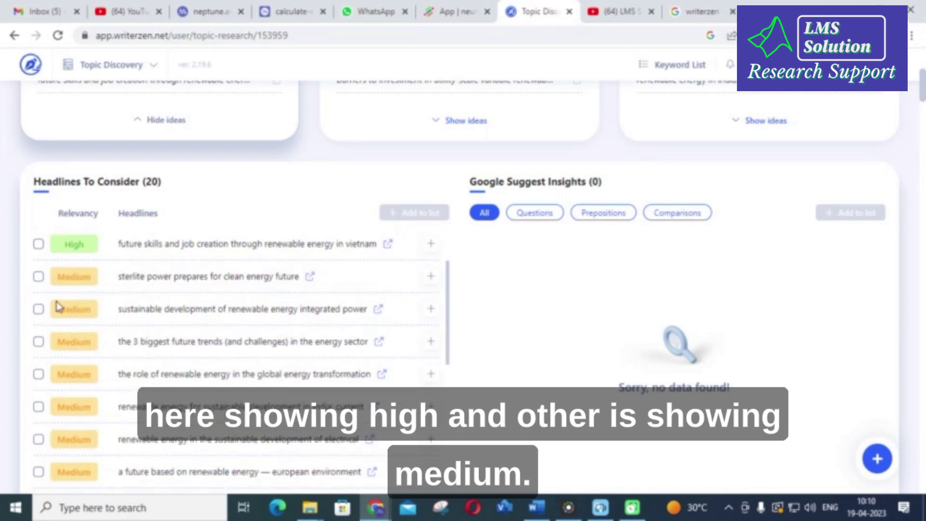
pyautogui.scroll(-6, 97, 347)
pyautogui.scroll(-2, 93, 393)
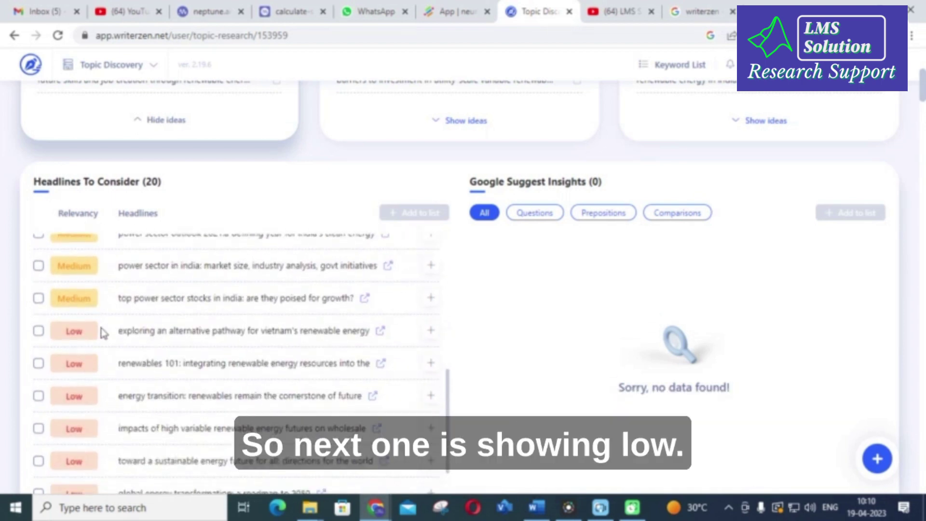
pyautogui.scroll(-6, 174, 333)
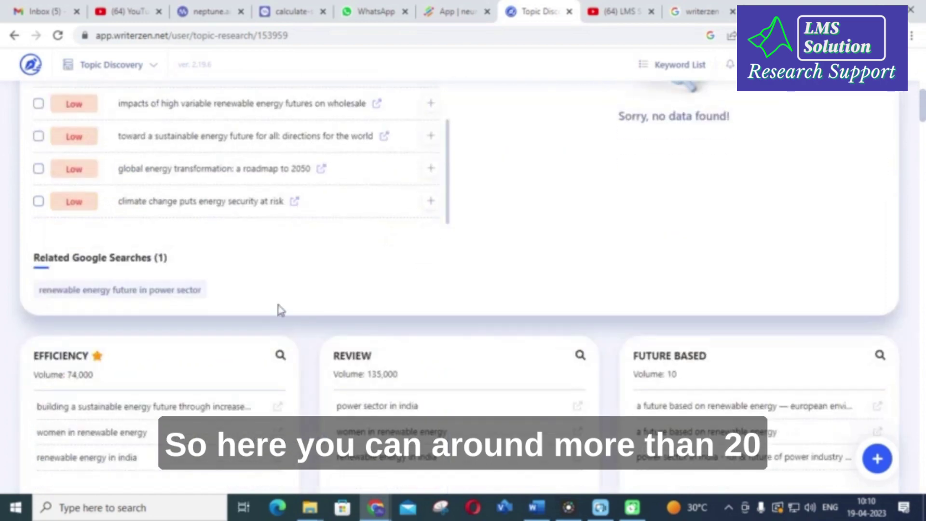
pyautogui.scroll(3, 280, 309)
pyautogui.scroll(5, 280, 310)
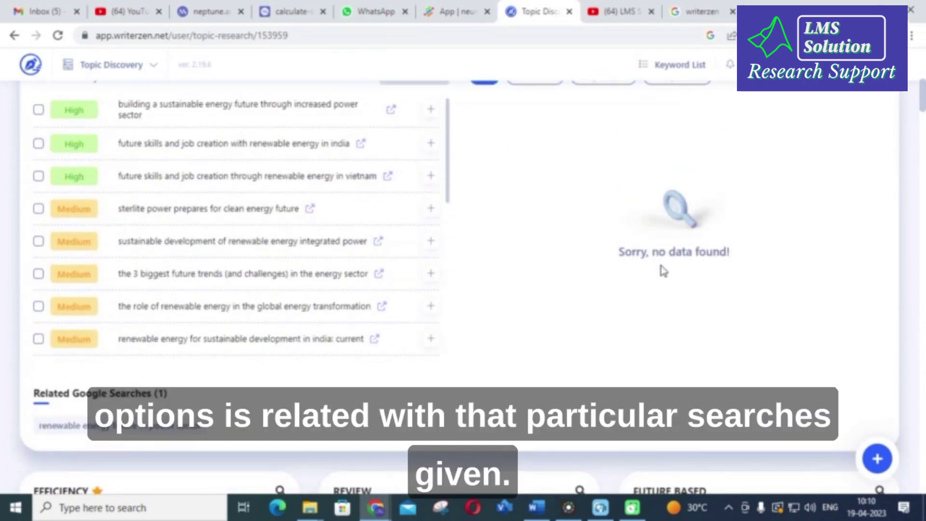
pyautogui.scroll(4, 555, 279)
pyautogui.scroll(4, 510, 313)
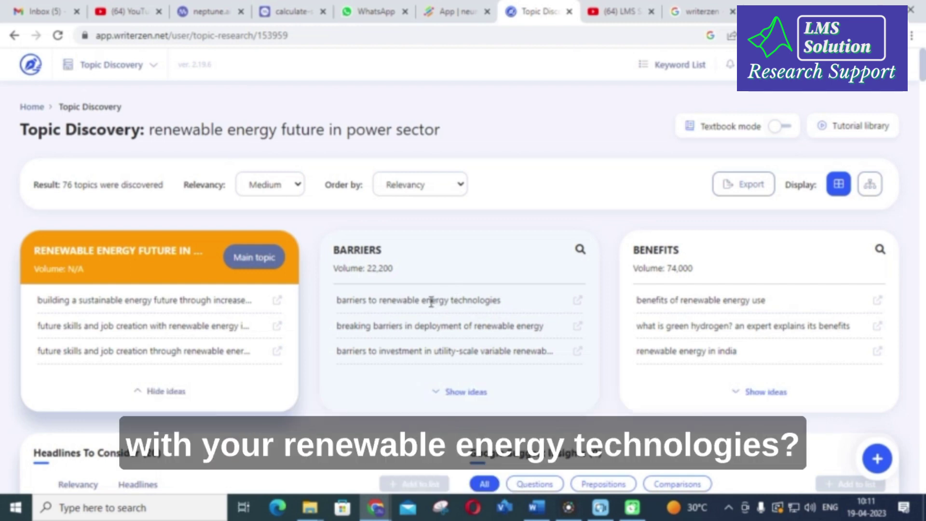
# Expand the ideas of the Benefits topic and examine its headlines to consider with their relevancy ratings
pyautogui.scroll(-1, 747, 292)
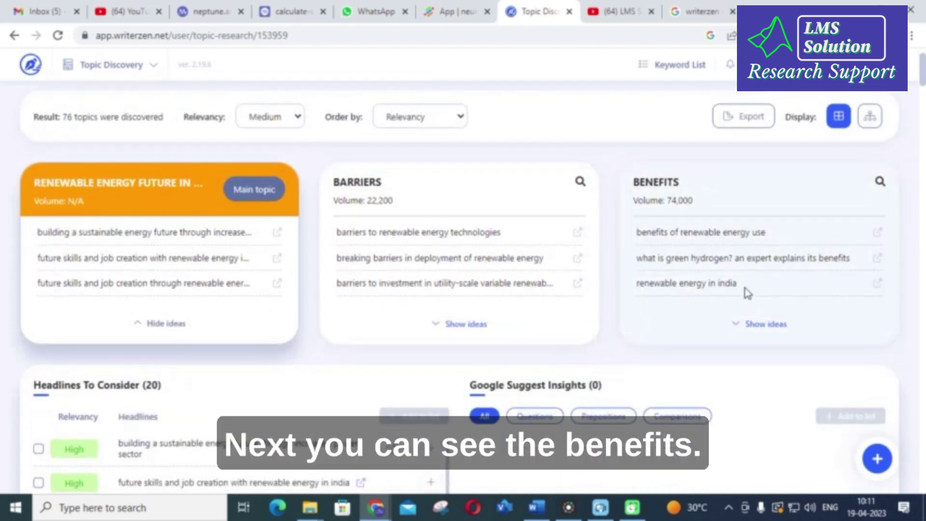
pyautogui.click(763, 325)
pyautogui.scroll(-2, 704, 269)
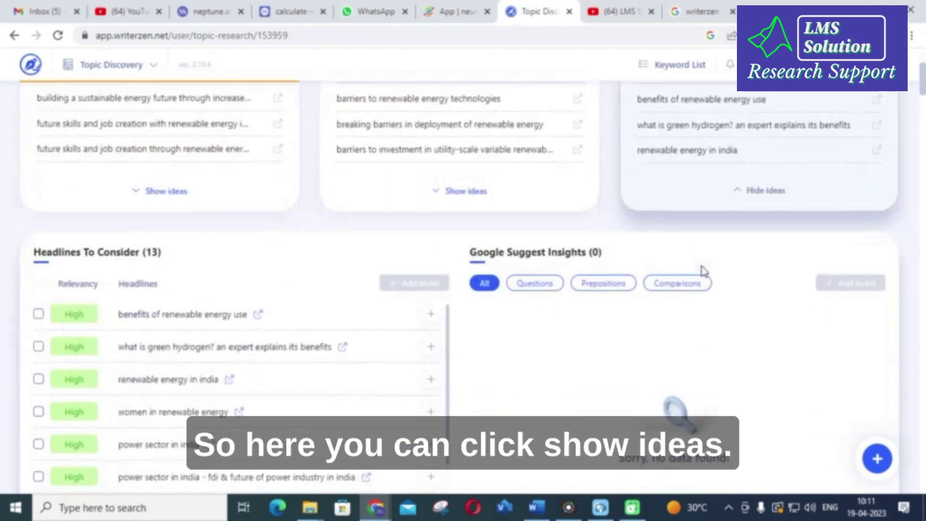
pyautogui.scroll(-3, 259, 306)
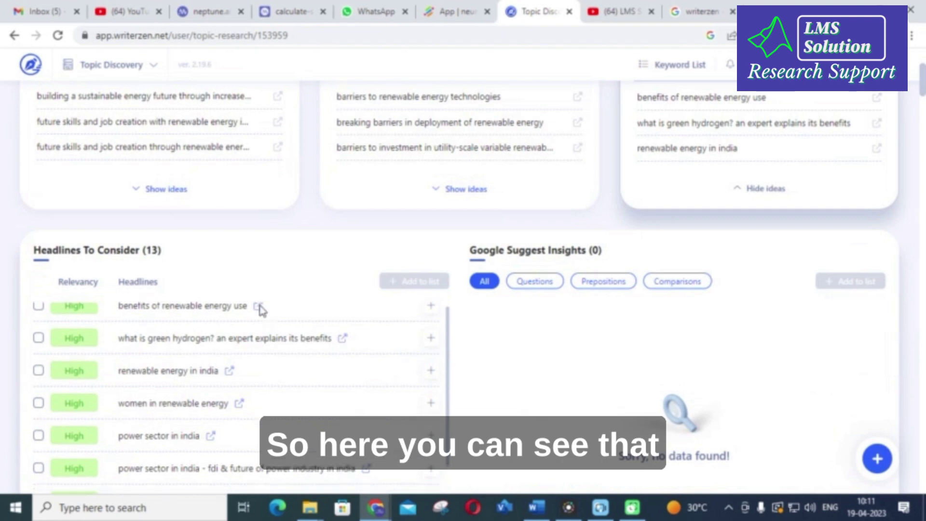
pyautogui.scroll(3, 212, 371)
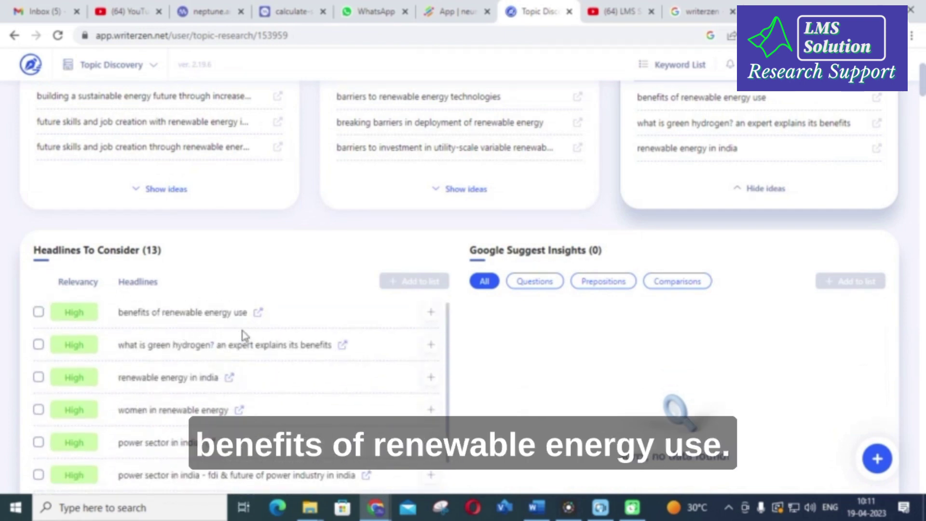
pyautogui.scroll(-3, 208, 338)
pyautogui.scroll(-1, 164, 386)
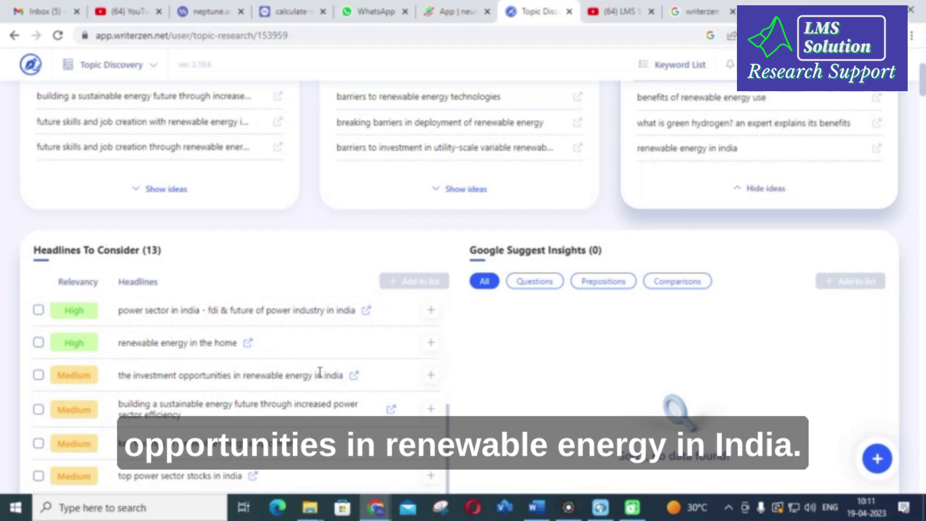
pyautogui.scroll(-1, 289, 367)
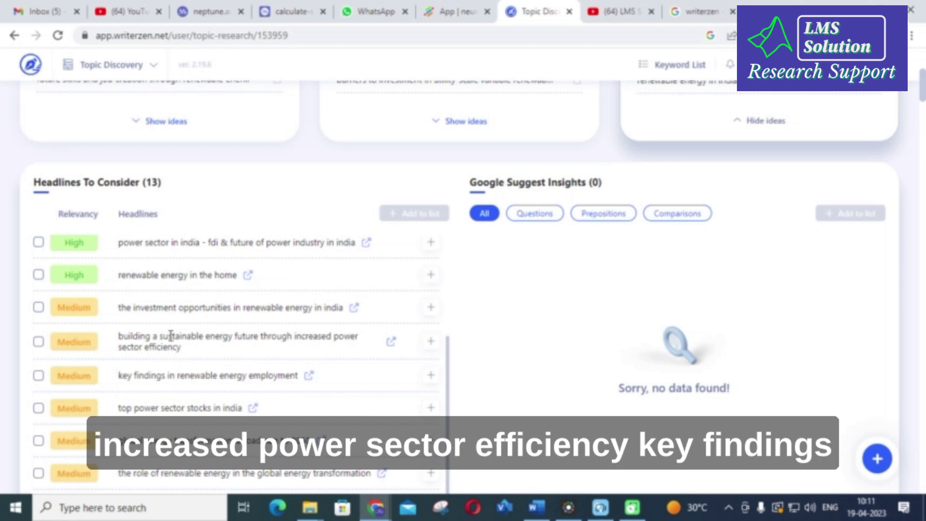
pyautogui.scroll(-1, 171, 336)
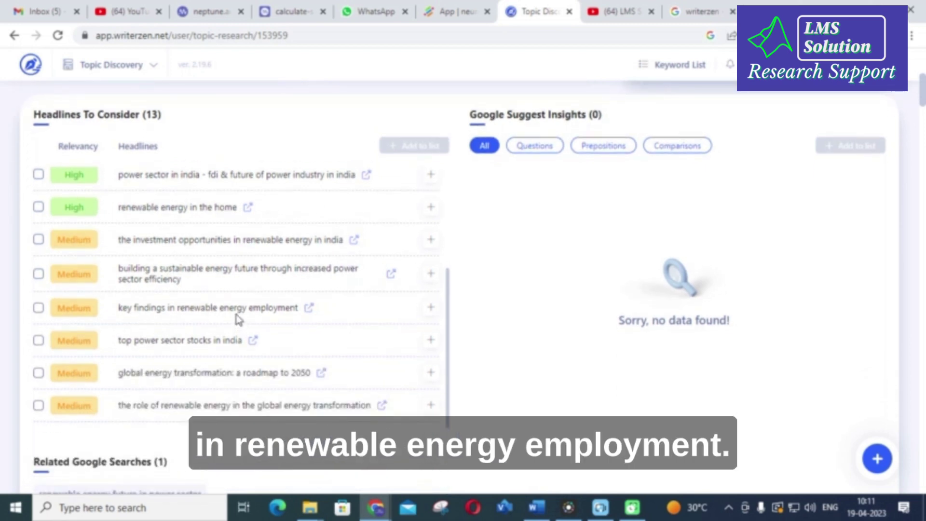
pyautogui.scroll(-1, 230, 313)
pyautogui.scroll(3, 259, 316)
pyautogui.scroll(-1, 259, 317)
pyautogui.scroll(6, 560, 267)
# Open the Efficiency topic's article on building a sustainable energy future, look at it, and close it
pyautogui.scroll(-12, 554, 265)
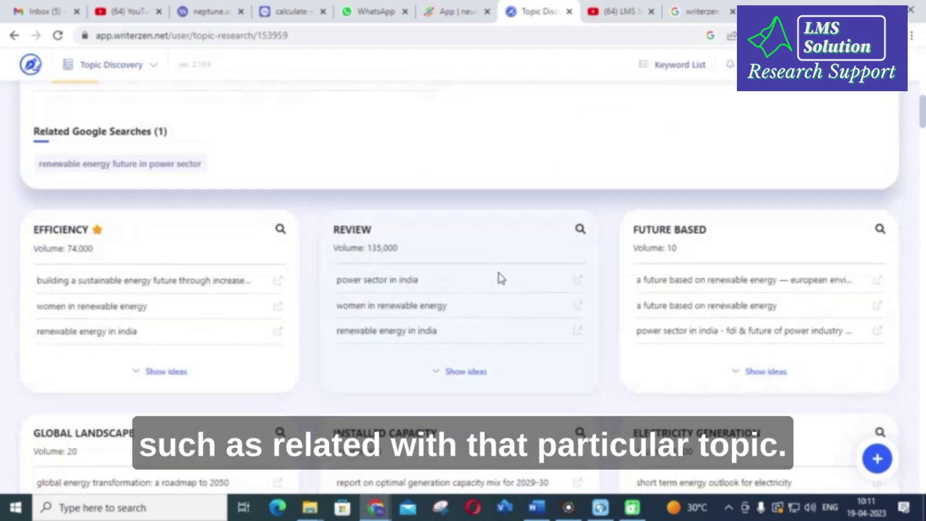
pyautogui.scroll(4, 498, 277)
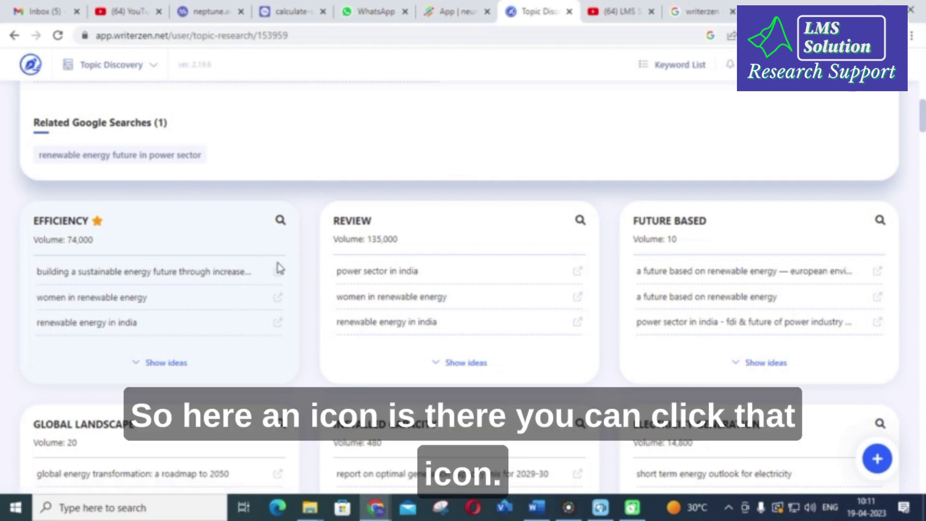
pyautogui.click(279, 276)
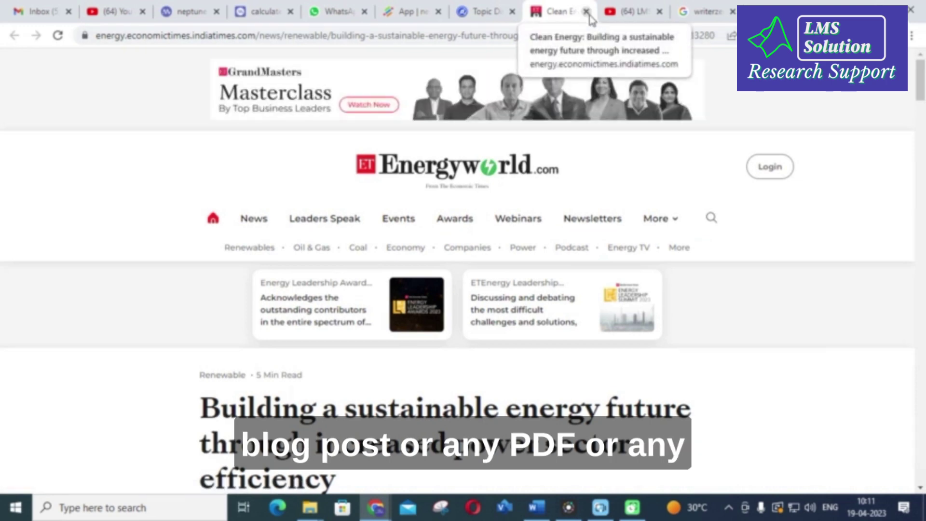
pyautogui.click(586, 11)
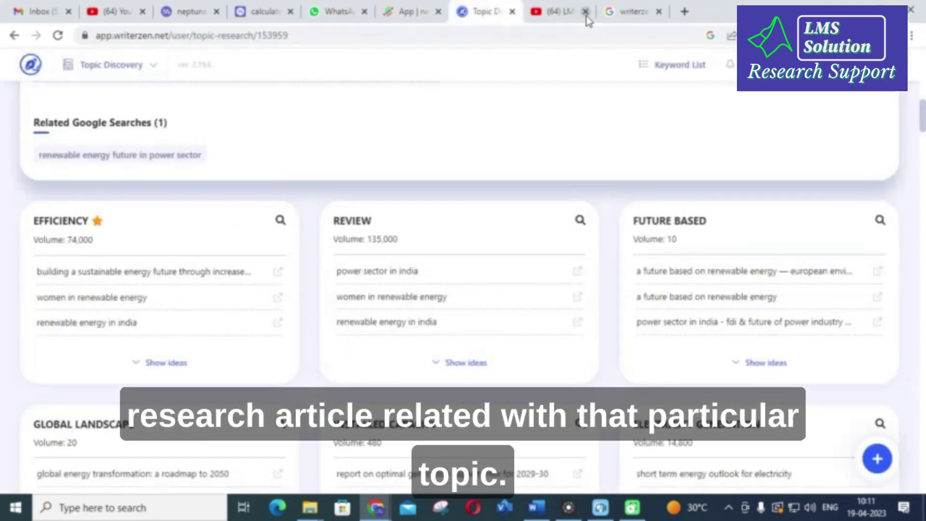
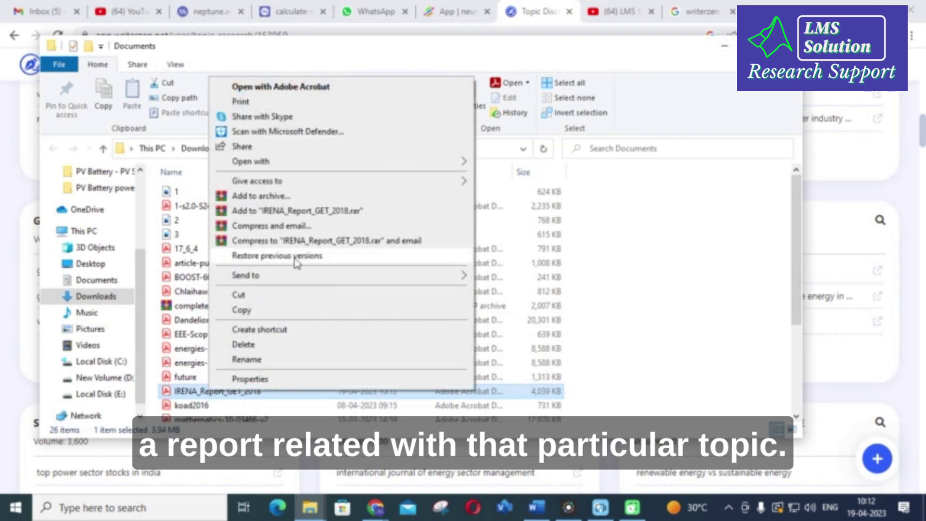
# Open the downloaded IRENA_Report_GET_2018 PDF in Adobe Acrobat, maximize its window, and skim the first pages
pyautogui.moveTo(263, 165)
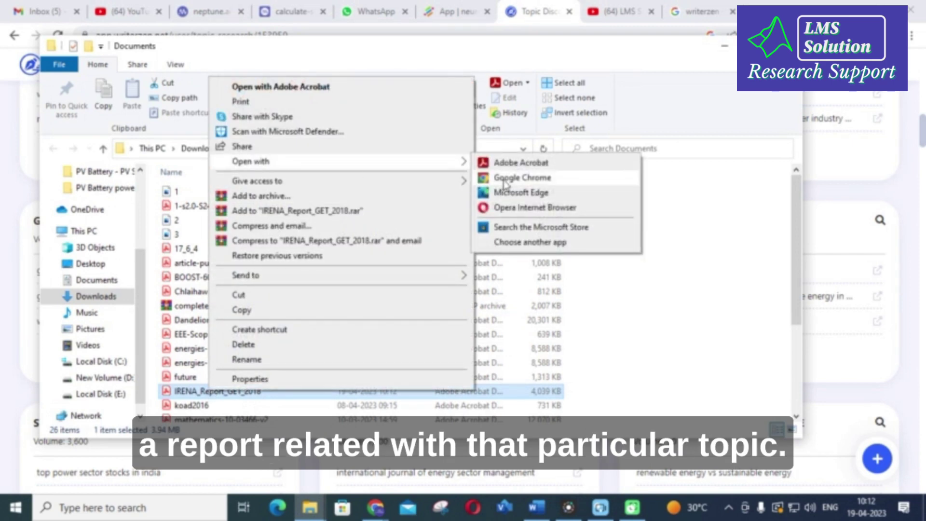
pyautogui.click(504, 163)
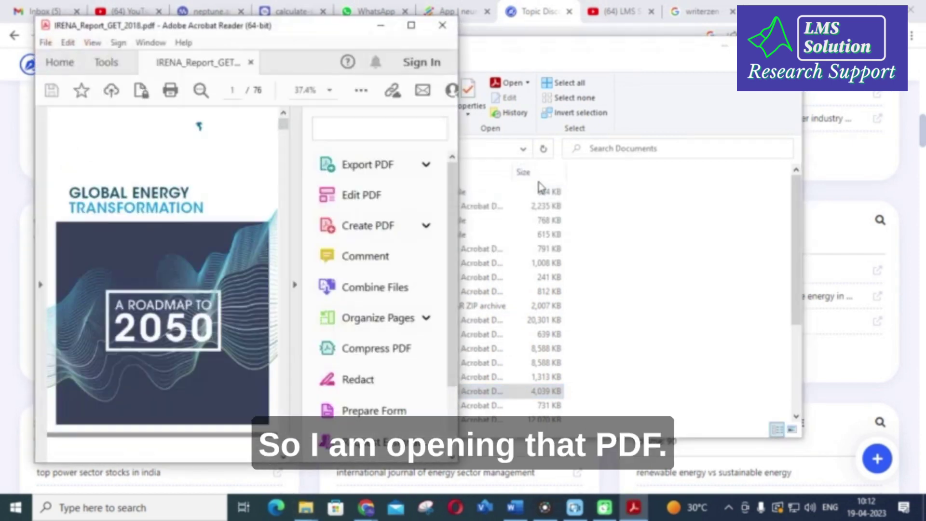
pyautogui.click(410, 25)
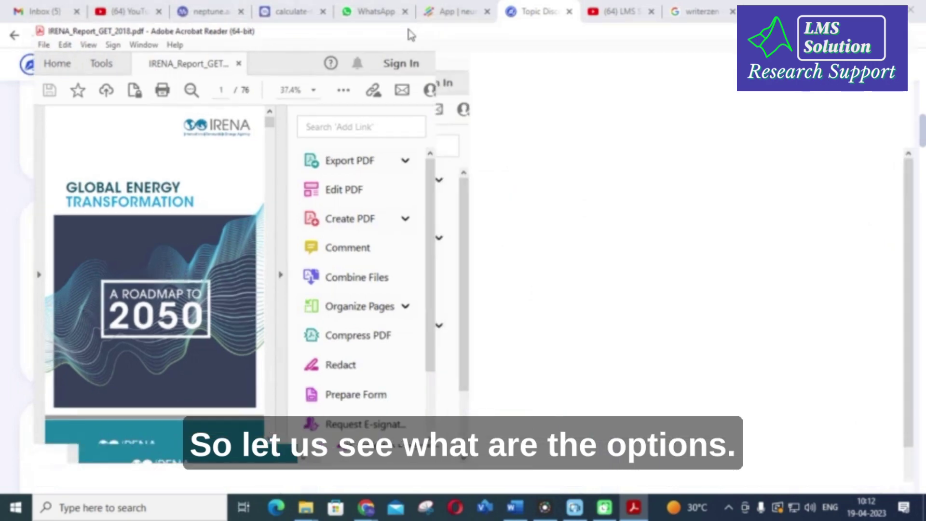
pyautogui.scroll(-10, 289, 251)
pyautogui.scroll(-20, 312, 274)
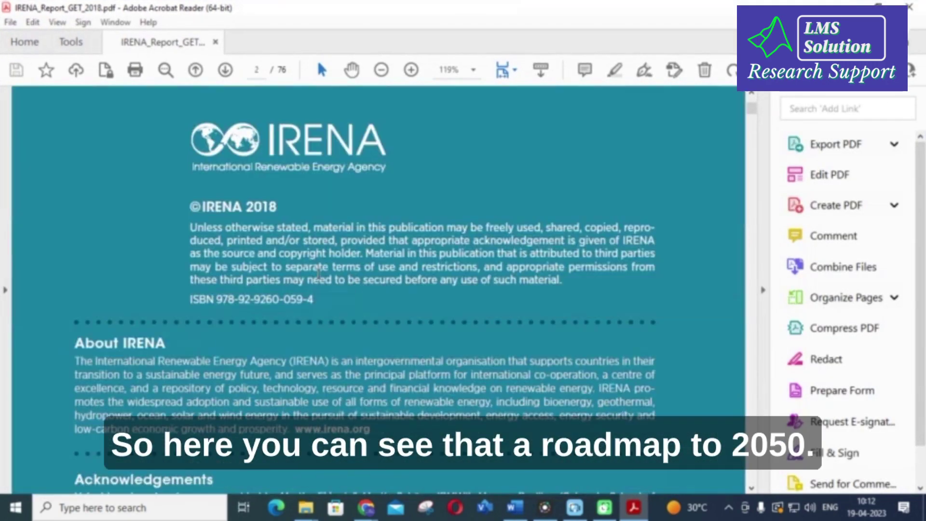
pyautogui.scroll(-15, 318, 265)
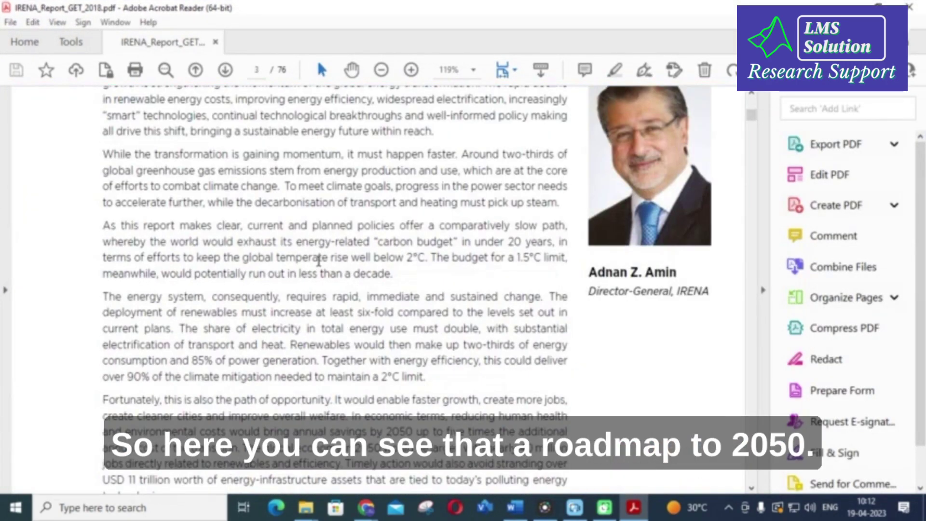
pyautogui.scroll(-15, 316, 265)
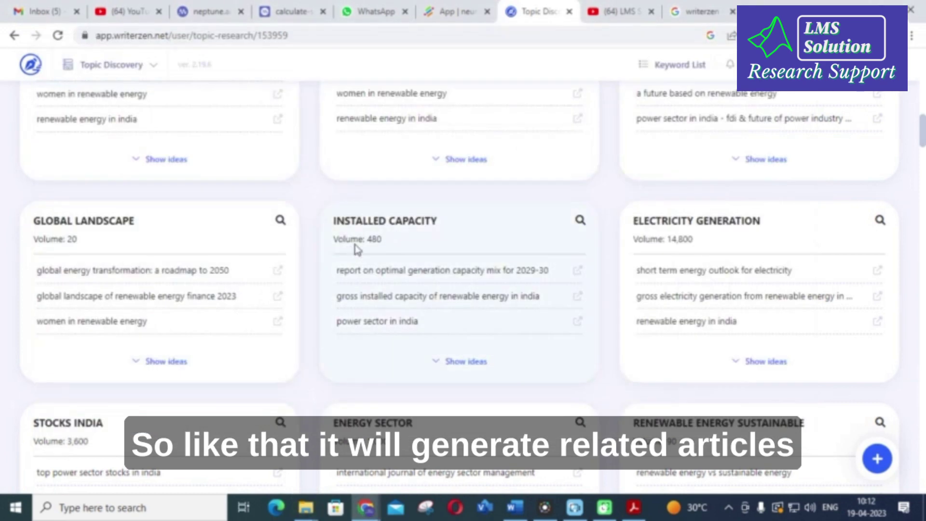
# Look through the remaining discovered topic cards, from Global Landscape to Manufacturing Power Plants, and return to the start of the results
pyautogui.scroll(-1, 356, 249)
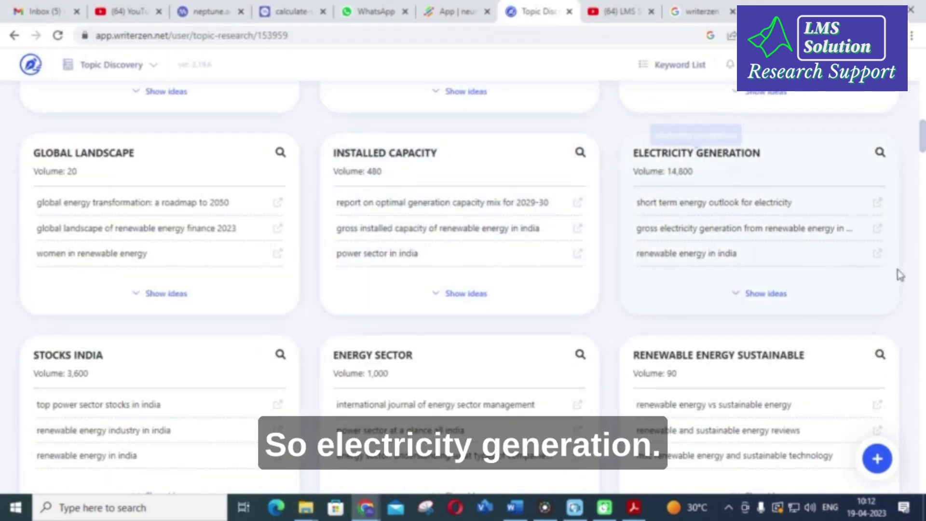
pyautogui.scroll(-2, 706, 211)
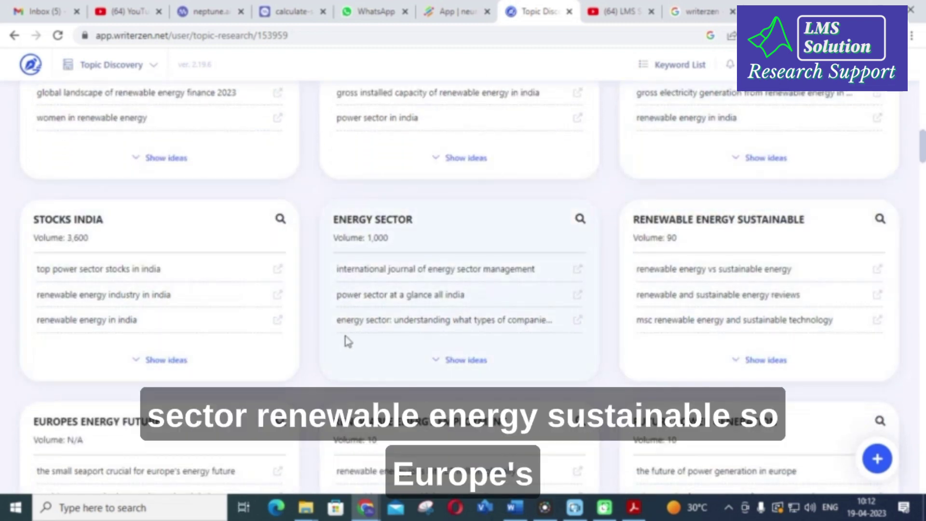
pyautogui.scroll(-5, 346, 341)
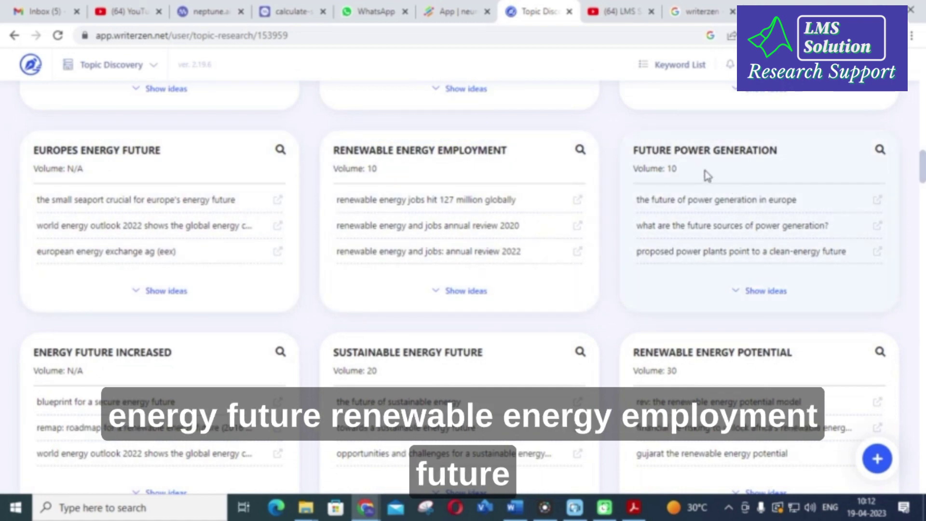
pyautogui.scroll(-3, 707, 174)
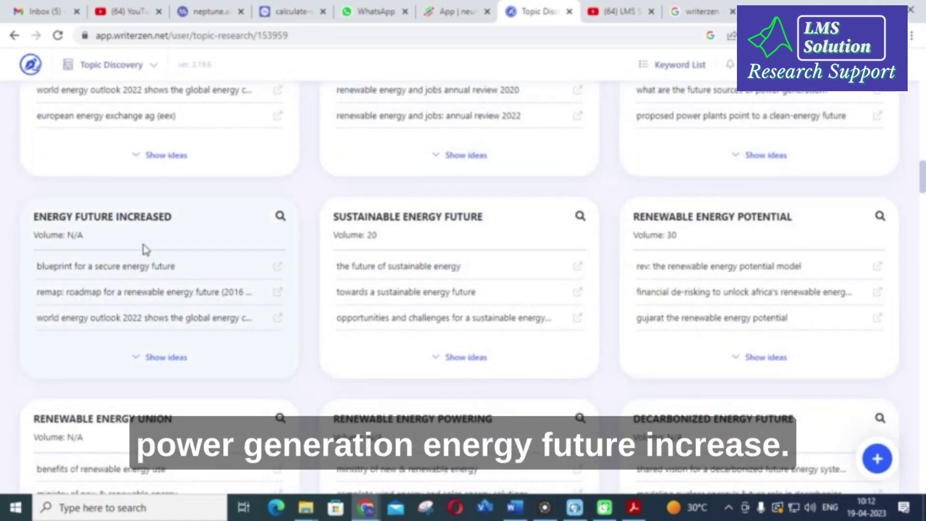
pyautogui.scroll(-20, 419, 259)
pyautogui.scroll(-18, 413, 258)
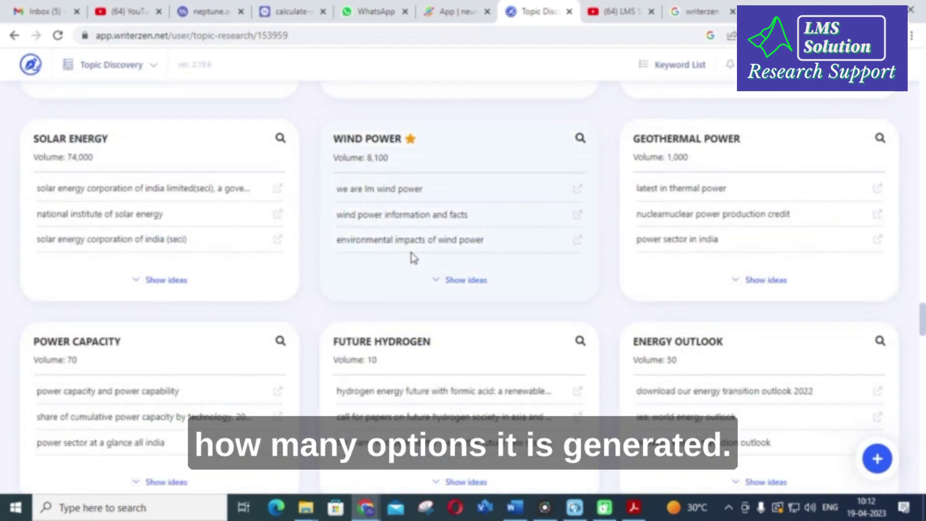
pyautogui.scroll(-3, 411, 252)
pyautogui.scroll(-7, 405, 251)
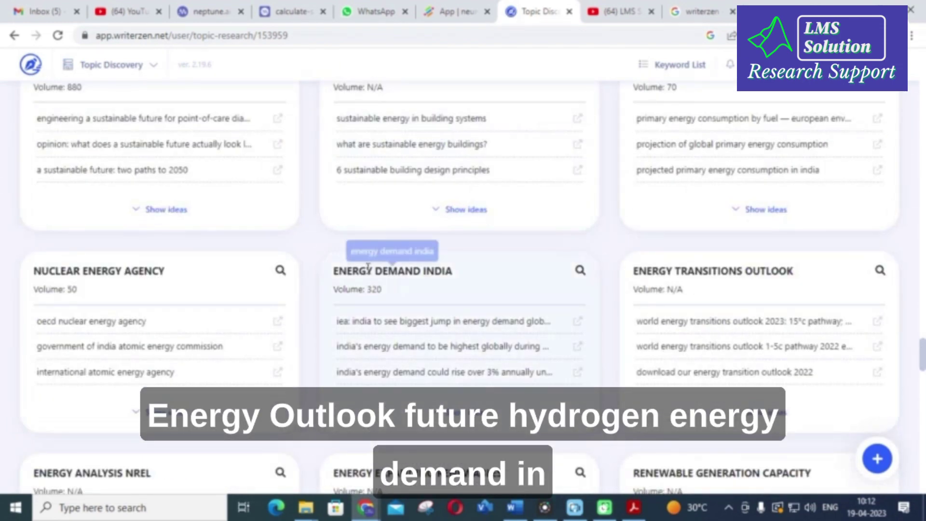
pyautogui.scroll(-15, 369, 266)
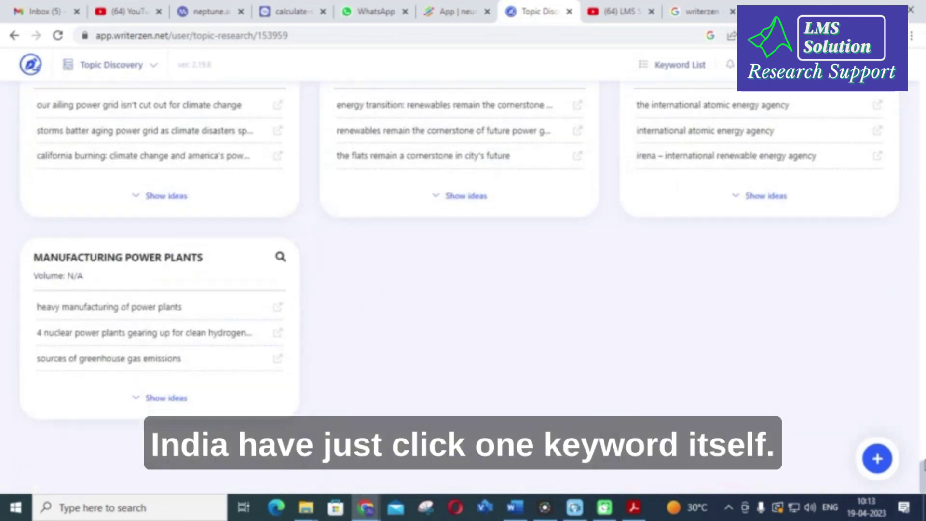
pyautogui.scroll(-4, 907, 271)
pyautogui.moveTo(918, 437); pyautogui.dragTo(921, 68)
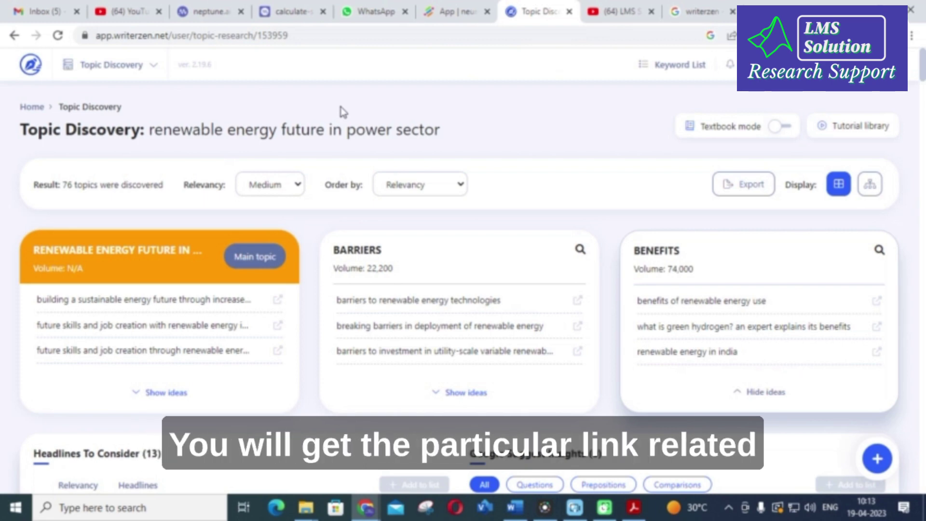
# Expand the ideas of the Review topic and examine its headlines to consider with their relevancy ratings
pyautogui.scroll(-15, 479, 234)
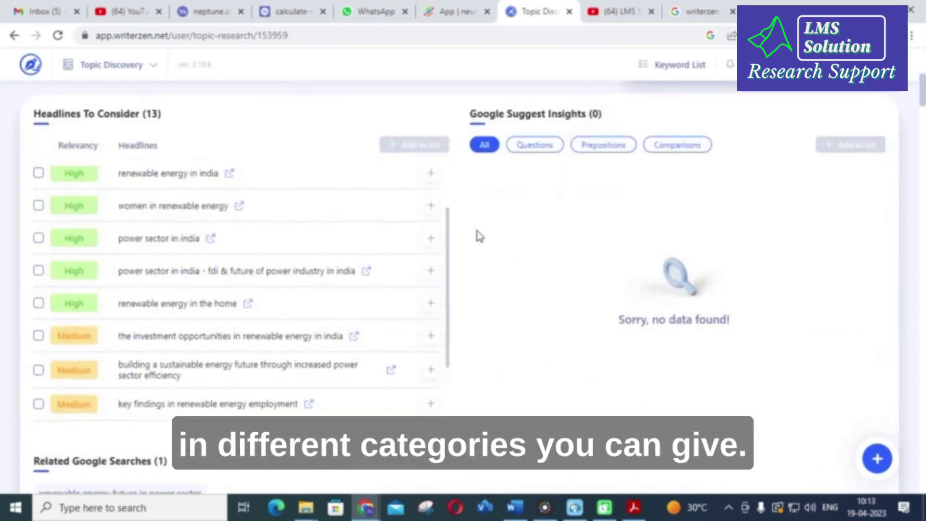
pyautogui.scroll(7, 471, 233)
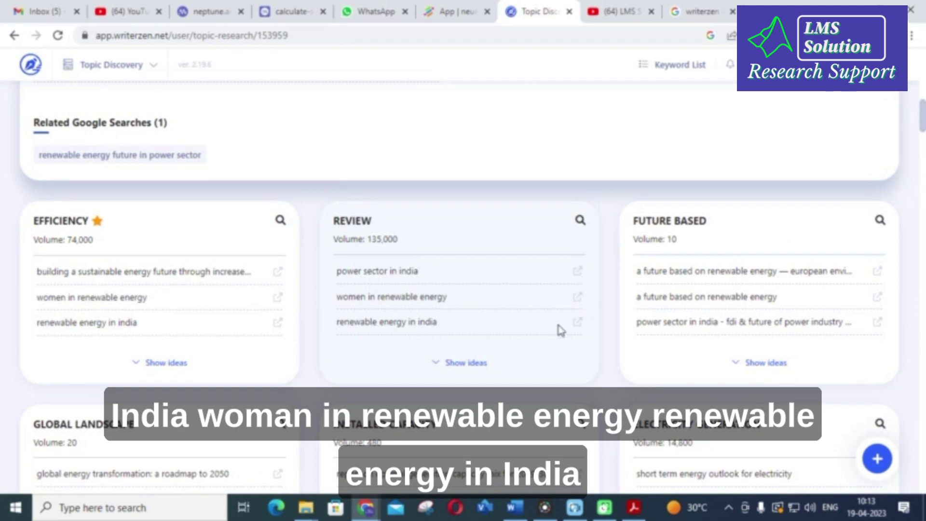
pyautogui.click(459, 362)
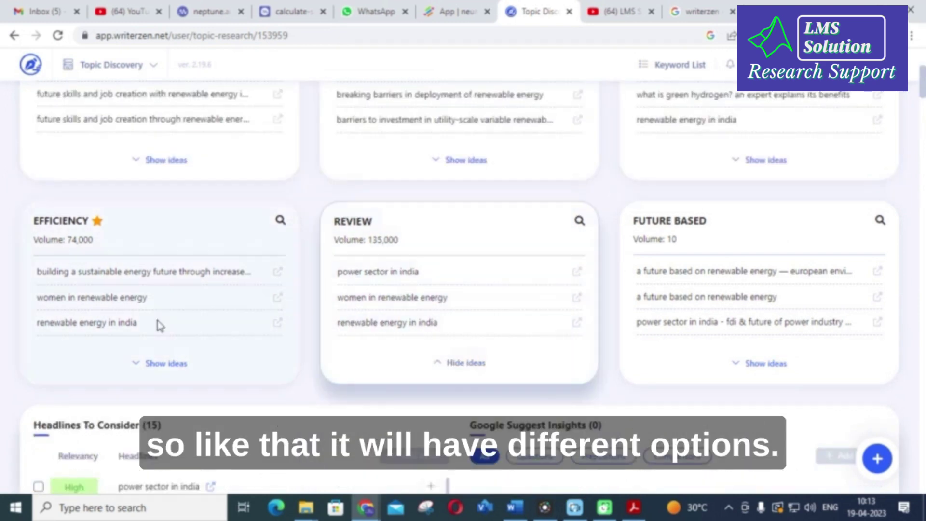
pyautogui.scroll(-5, 139, 318)
pyautogui.scroll(-4, 154, 270)
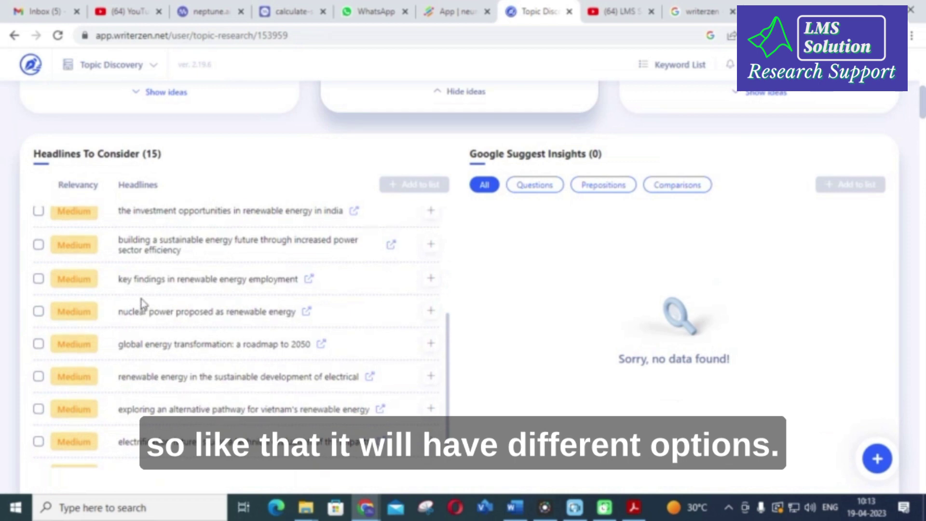
pyautogui.scroll(1, 142, 305)
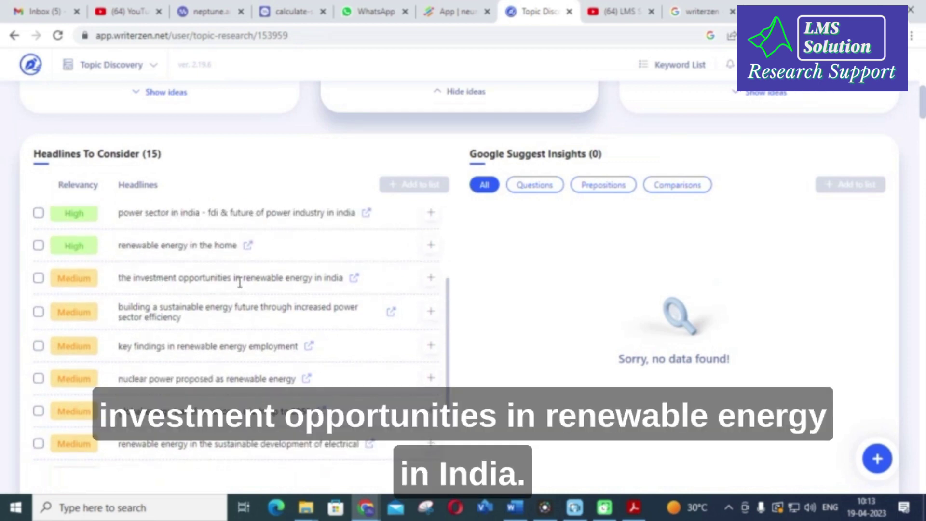
# Open the Review topic's article on investment opportunities in renewable energy in India, accept all cookies, and skim its title and abstract
pyautogui.click(354, 278)
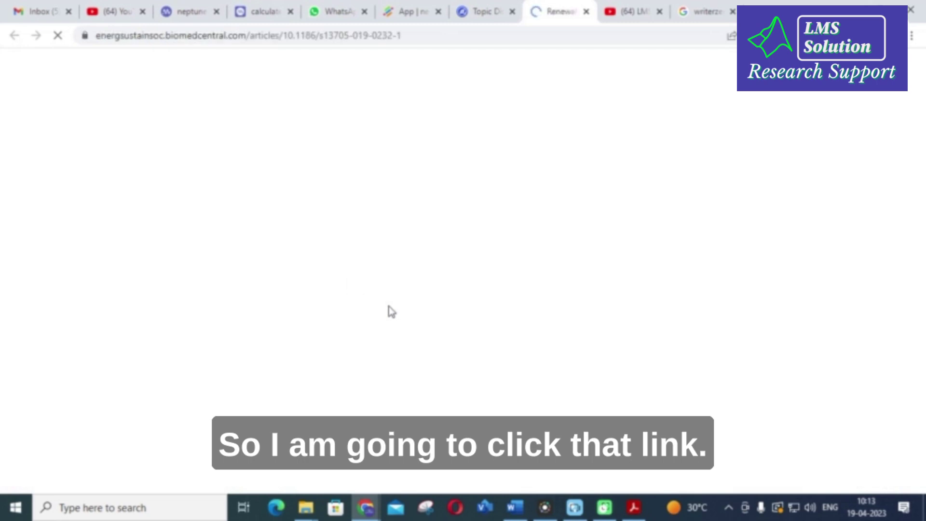
pyautogui.scroll(-2, 349, 280)
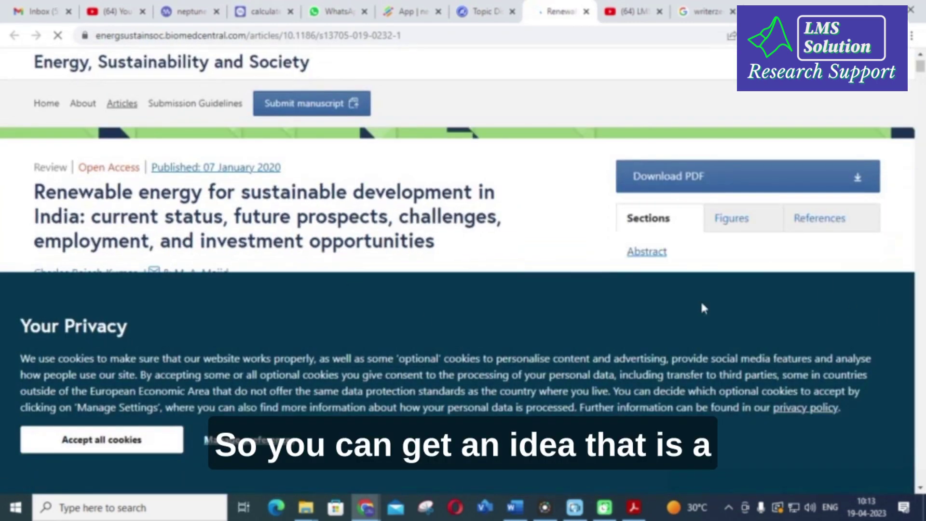
pyautogui.scroll(2, 270, 207)
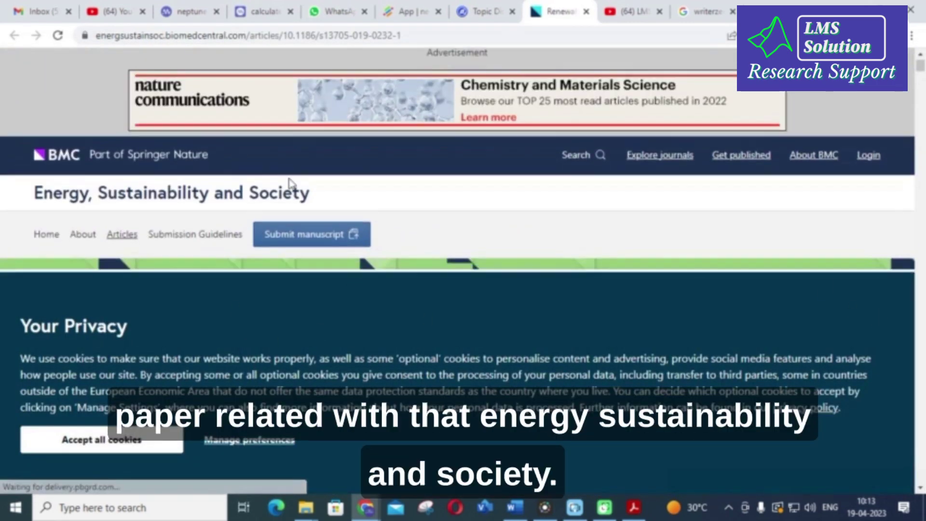
pyautogui.scroll(-1, 116, 164)
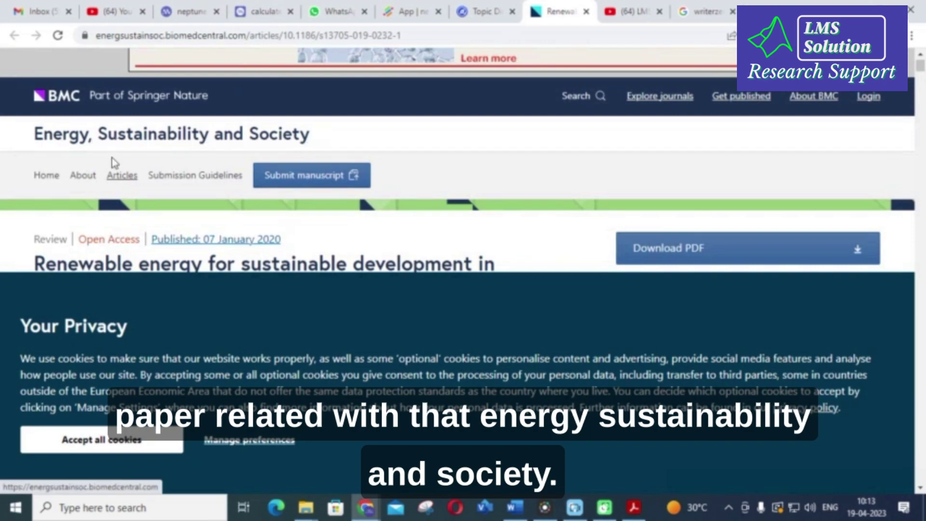
pyautogui.click(88, 440)
pyautogui.scroll(-1, 137, 219)
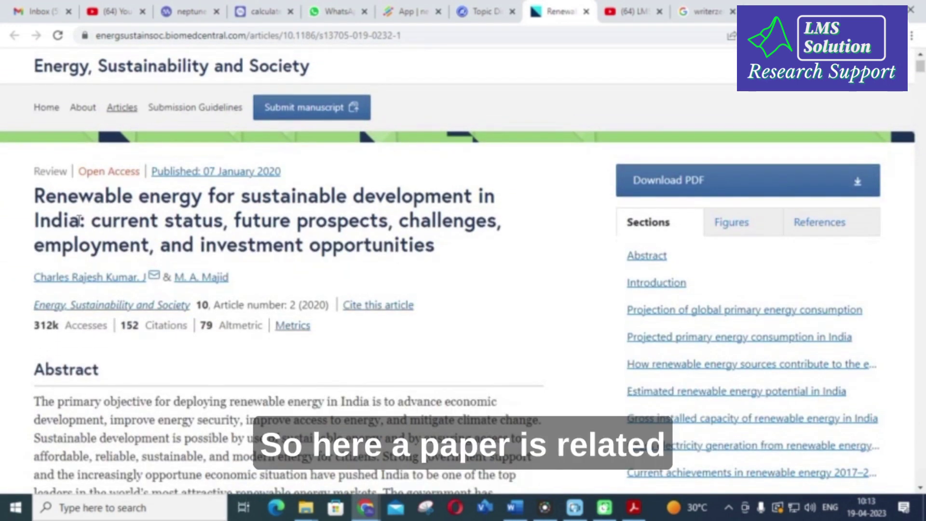
pyautogui.scroll(-1, 87, 222)
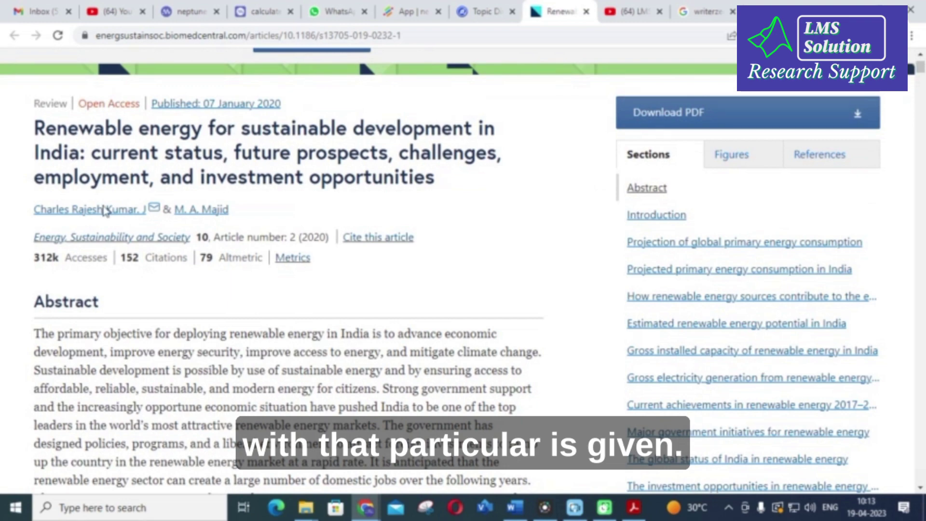
pyautogui.scroll(3, 87, 140)
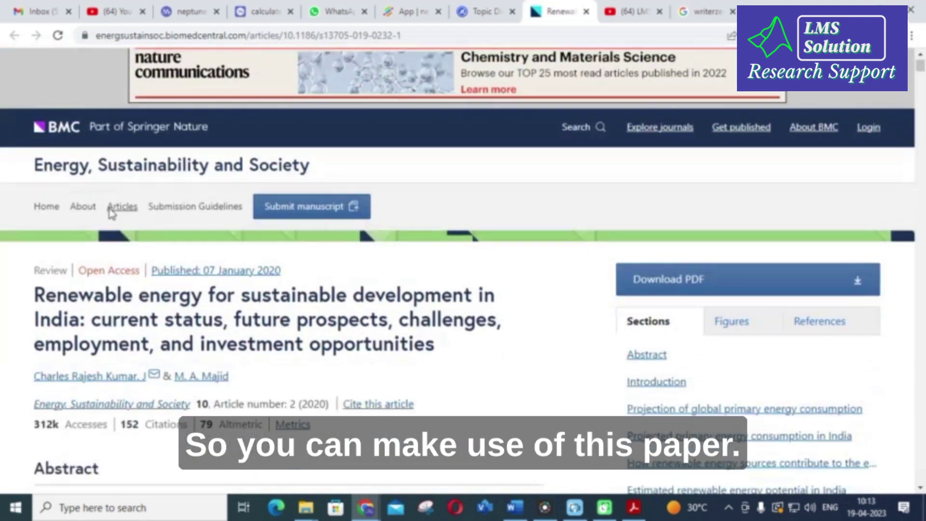
pyautogui.scroll(-2, 109, 209)
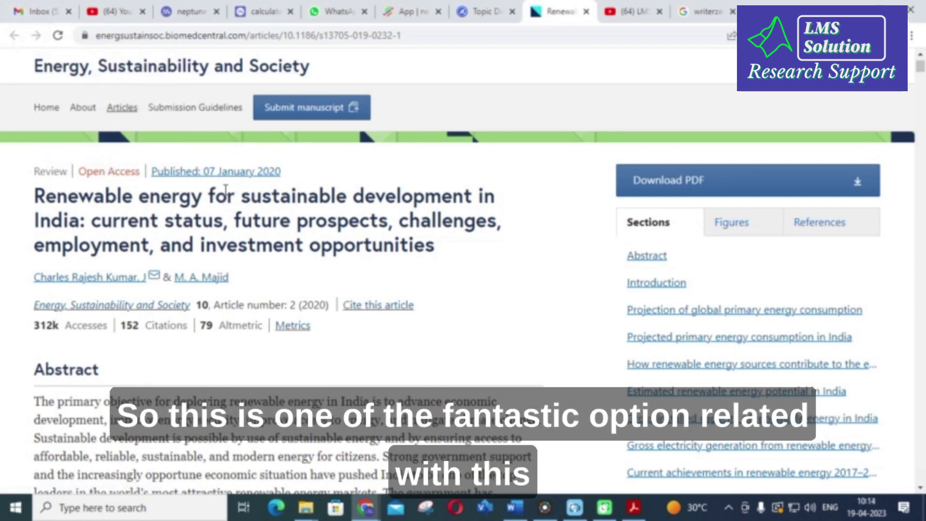
# Return to the WriterZen dashboard and run a plagiarism check titled "pv" on a copied text about photovoltaic systems
pyautogui.click(488, 11)
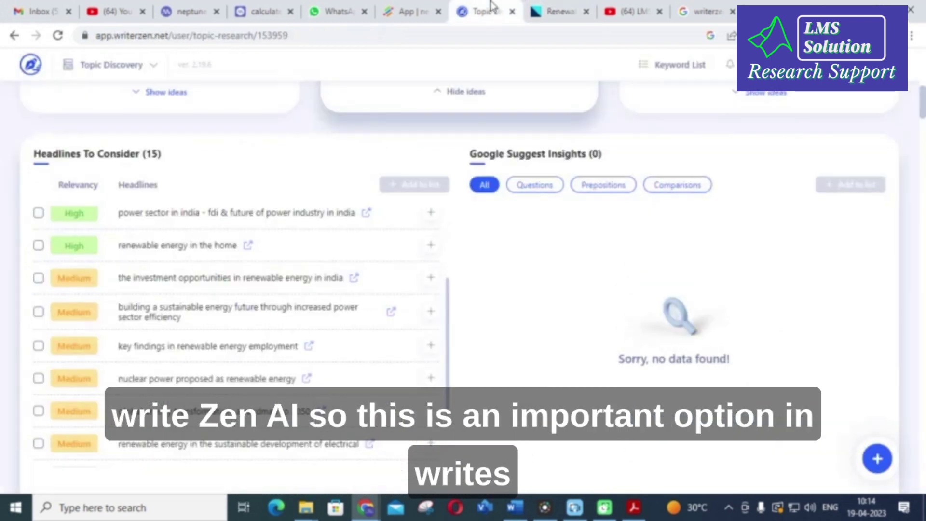
pyautogui.scroll(10, 332, 189)
pyautogui.click(15, 36)
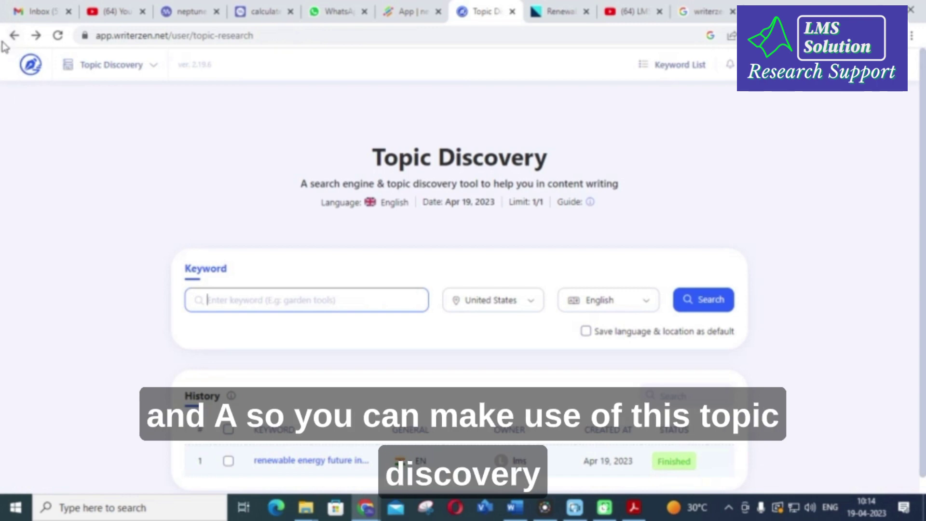
pyautogui.click(16, 37)
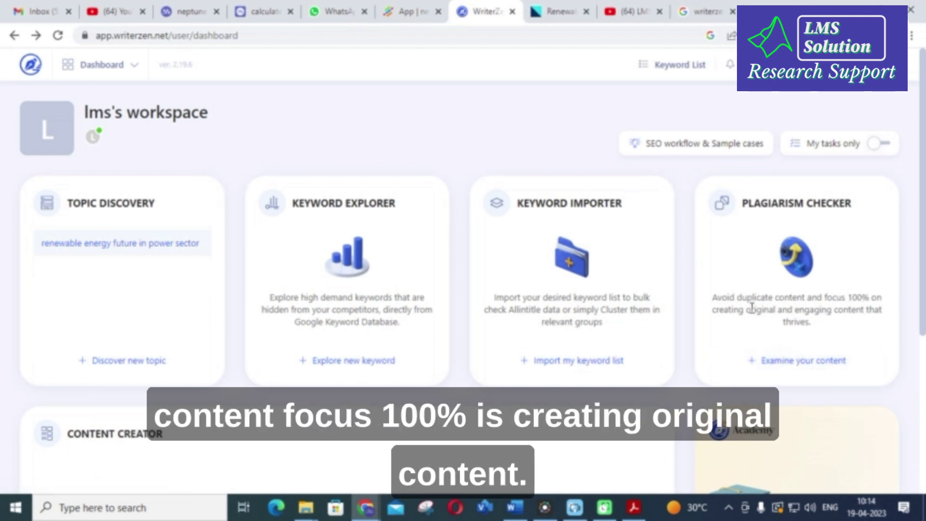
pyautogui.click(798, 362)
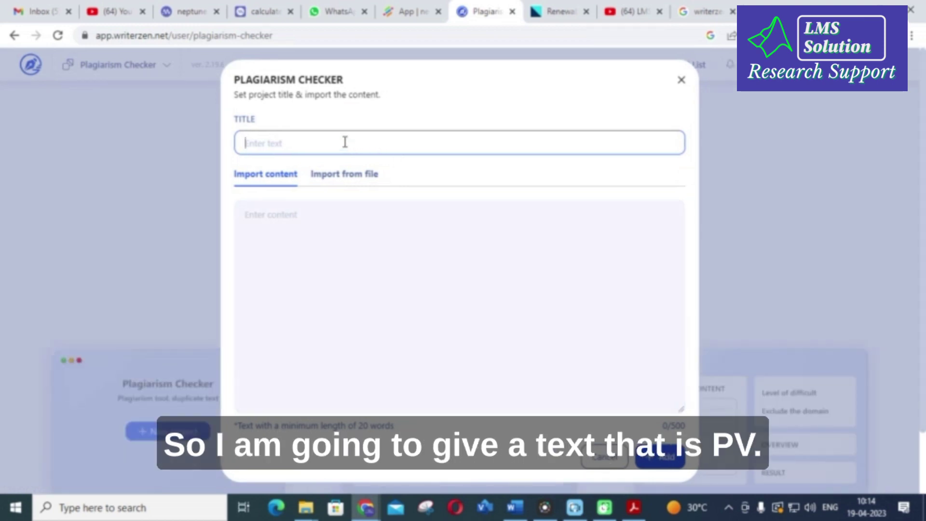
pyautogui.click(345, 142)
pyautogui.write('d')
pyautogui.write('v')
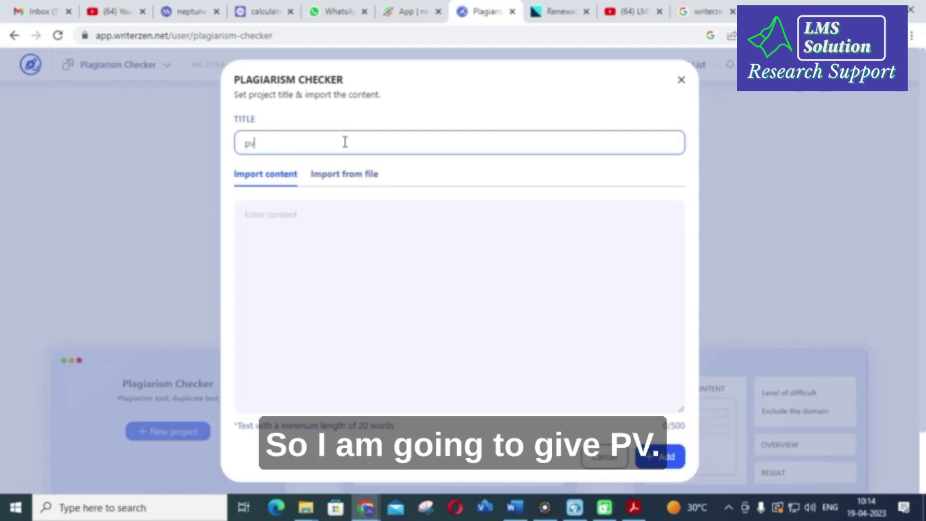
pyautogui.click(289, 212)
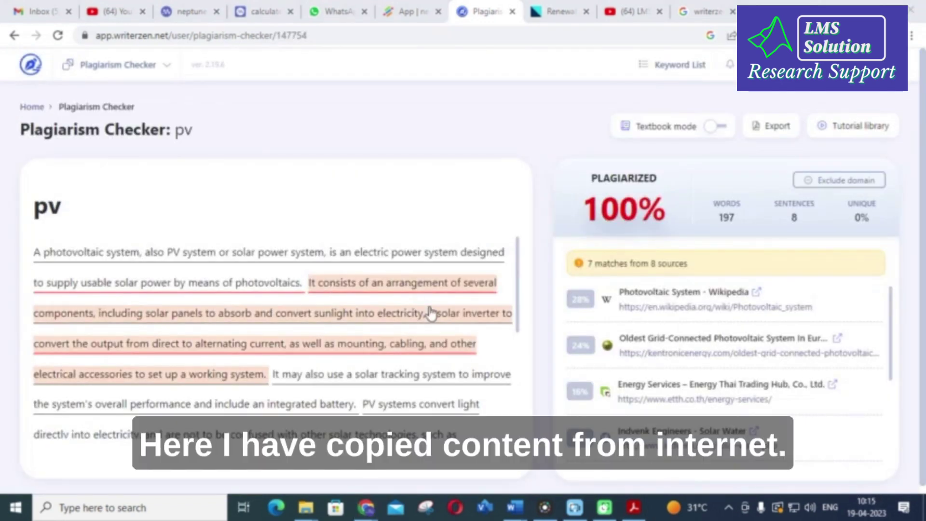
# Examine the plagiarism report for the pv text and look through its list of matching sources
pyautogui.scroll(-1, 107, 227)
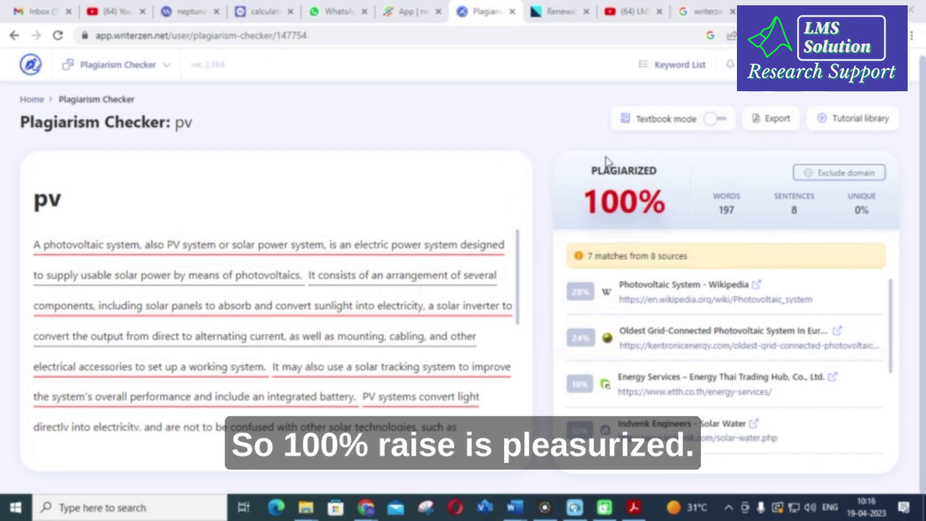
pyautogui.scroll(-3, 733, 328)
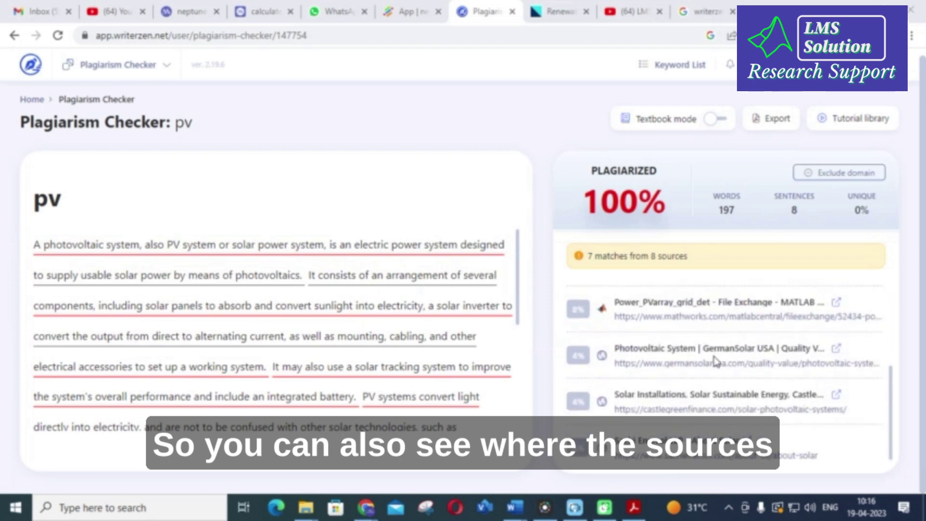
pyautogui.scroll(3, 713, 354)
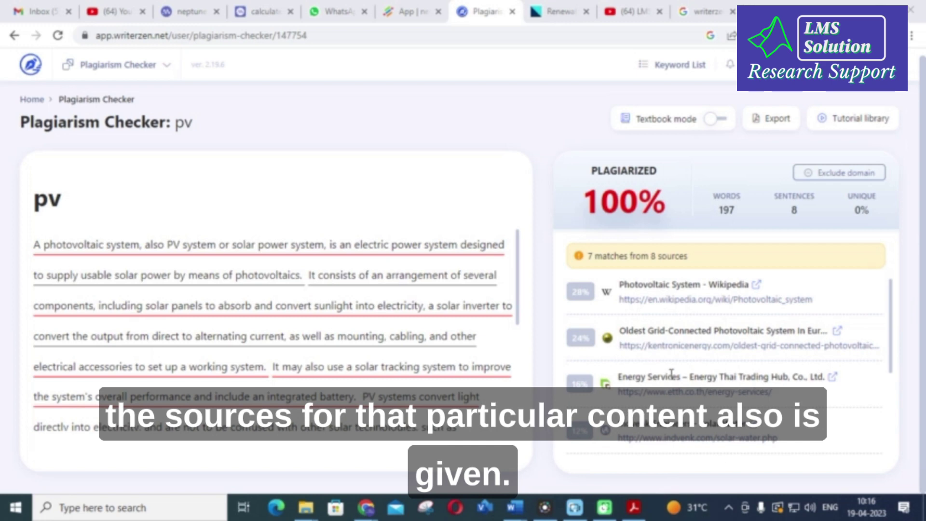
pyautogui.scroll(-5, 667, 367)
pyautogui.scroll(5, 636, 360)
pyautogui.scroll(-5, 636, 360)
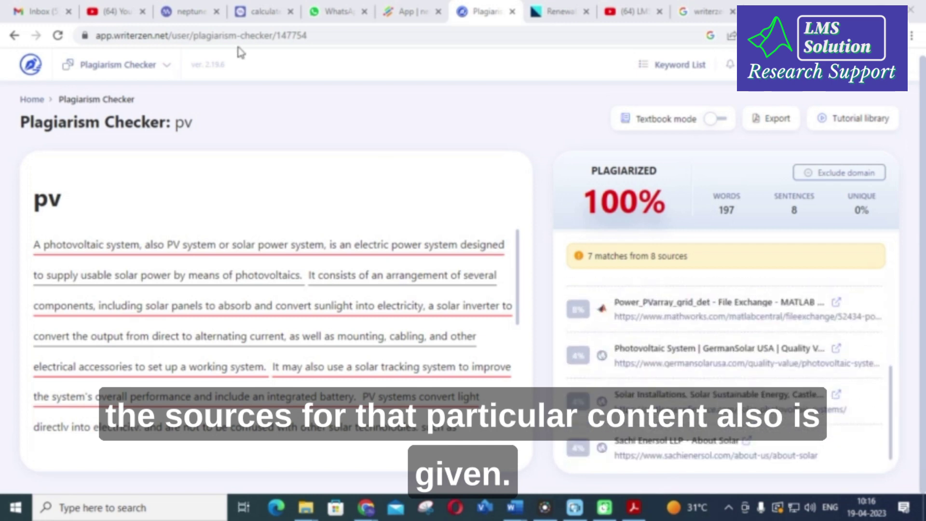
# Return to the dashboard and create a Content Creator project named "future of energy needs" with location India and language English
pyautogui.click(15, 35)
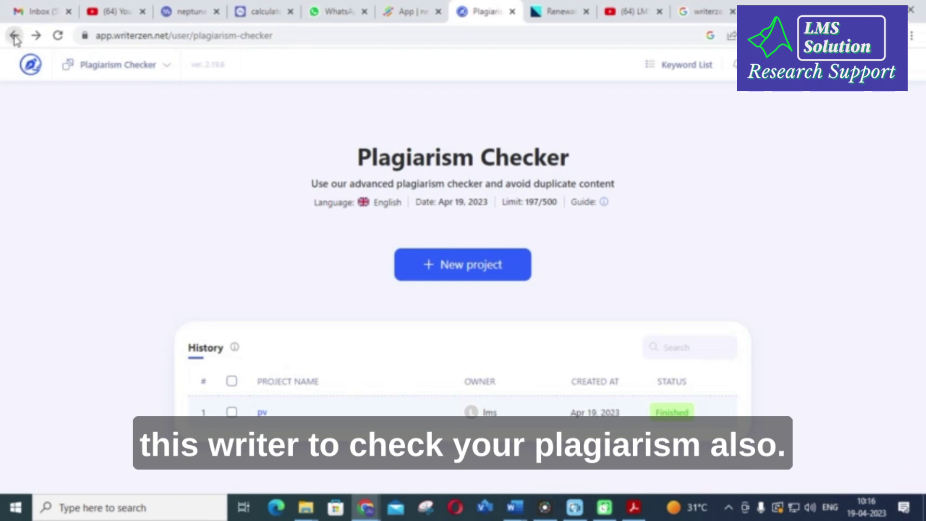
pyautogui.click(15, 34)
pyautogui.scroll(-4, 283, 342)
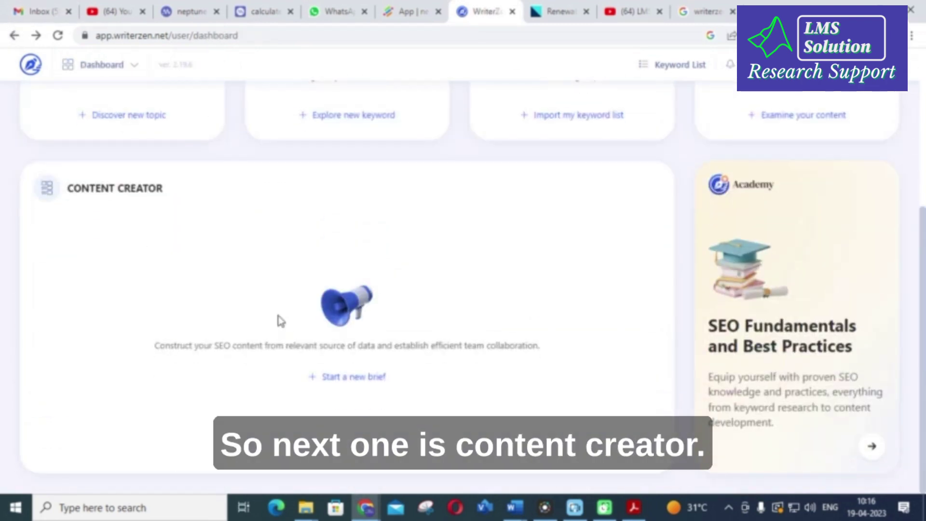
pyautogui.click(351, 385)
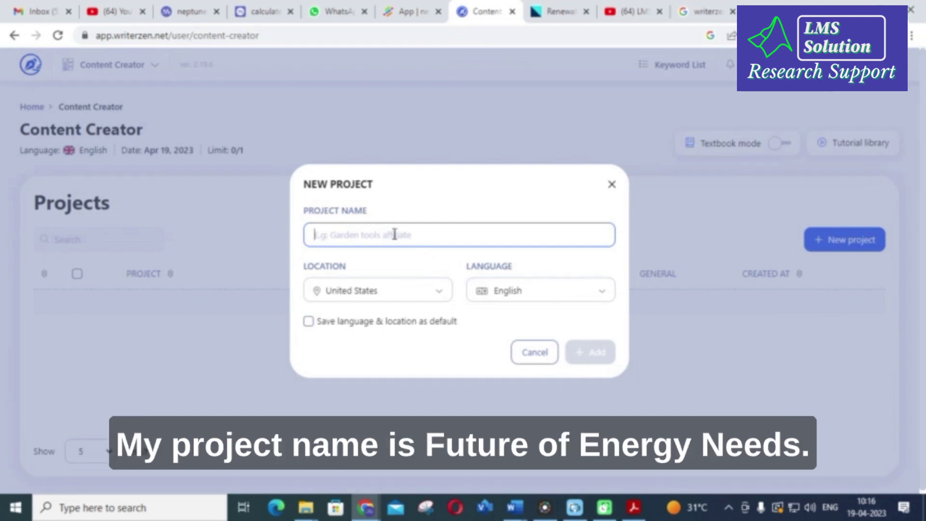
pyautogui.write('fu')
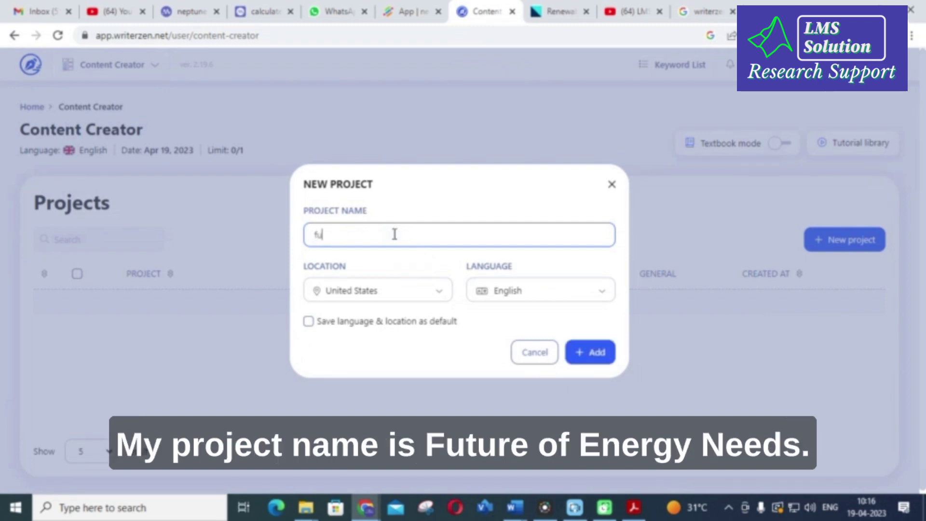
pyautogui.write('ture of energy needs')
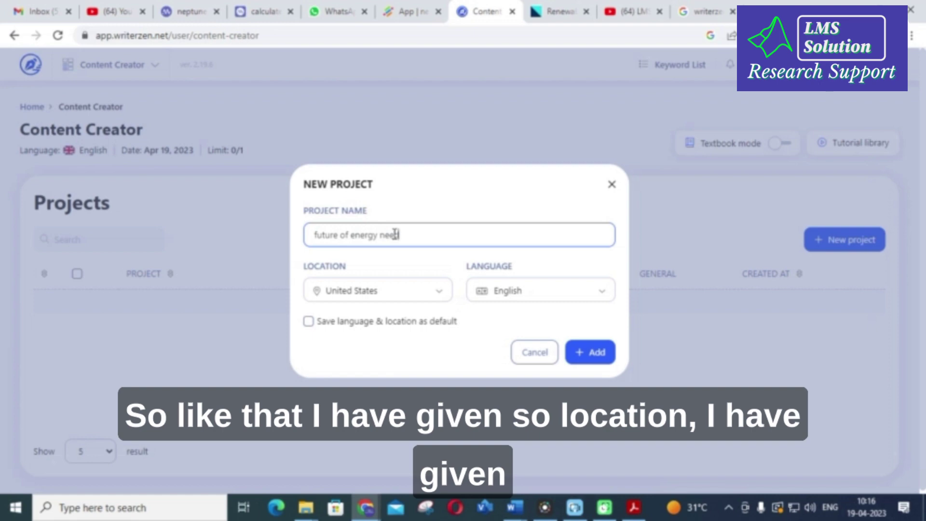
pyautogui.click(423, 297)
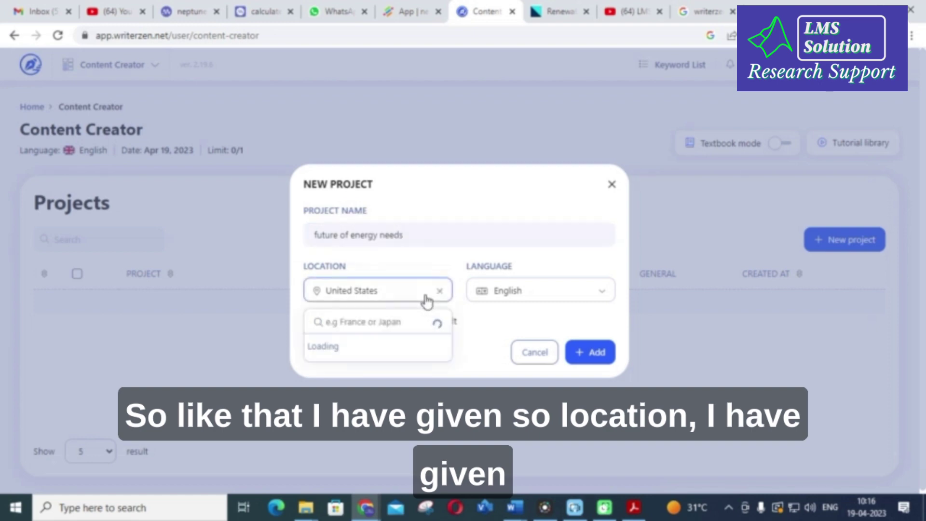
pyautogui.scroll(-15, 372, 366)
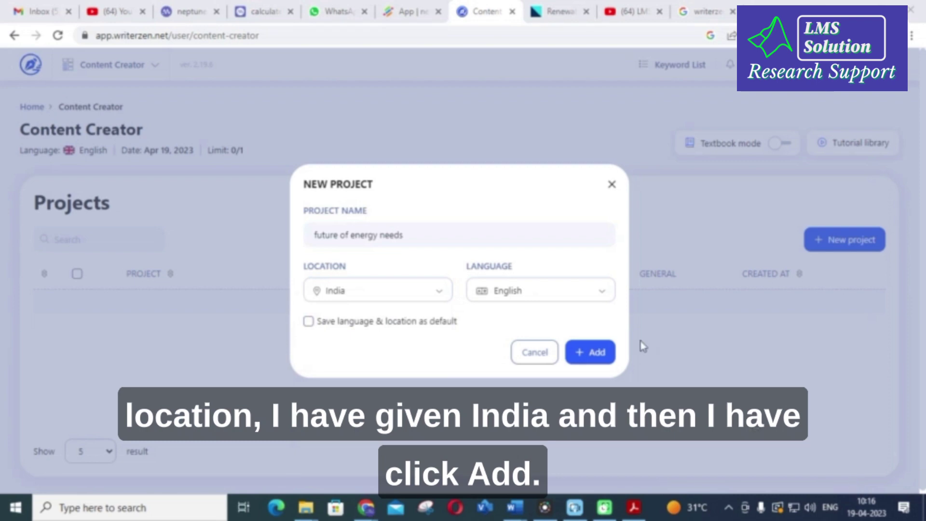
pyautogui.click(593, 351)
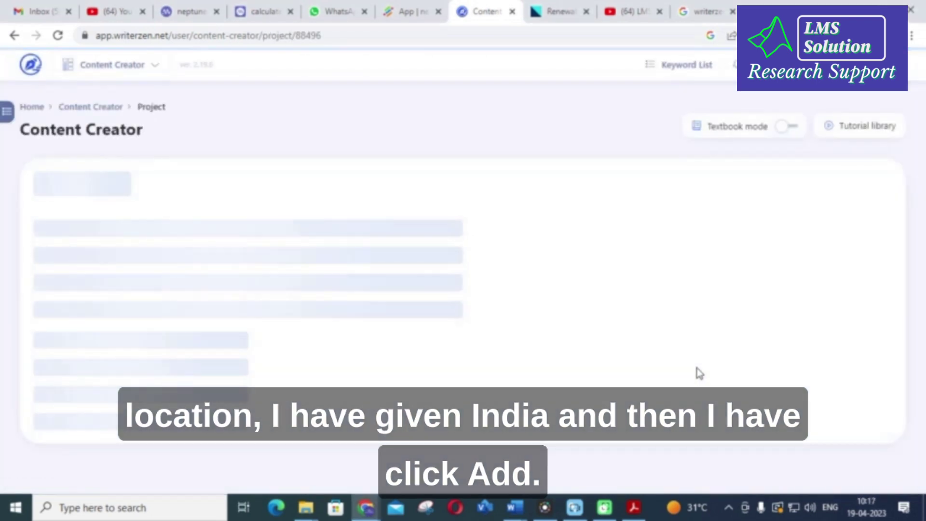
# Set the new article's priority to Medium and its deadline to today's date, 19-04-2023
pyautogui.scroll(-1, 343, 236)
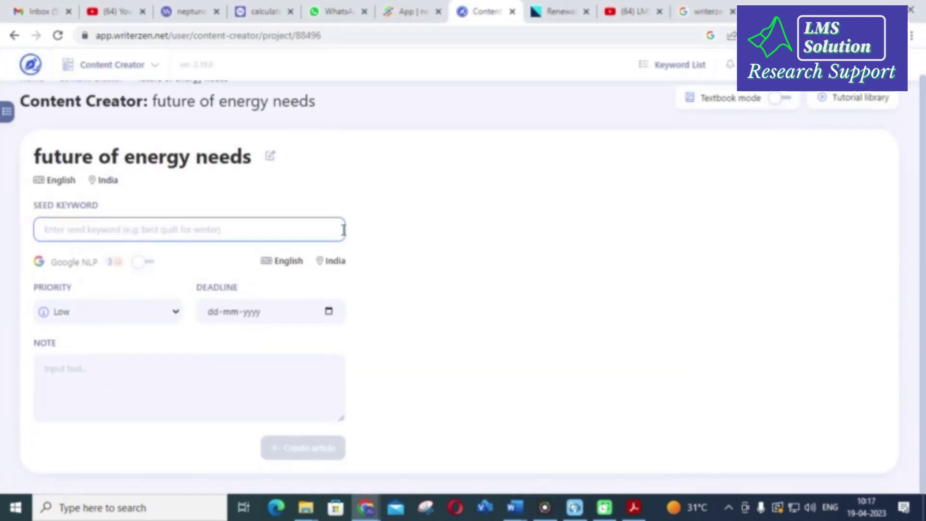
pyautogui.click(135, 312)
pyautogui.click(99, 344)
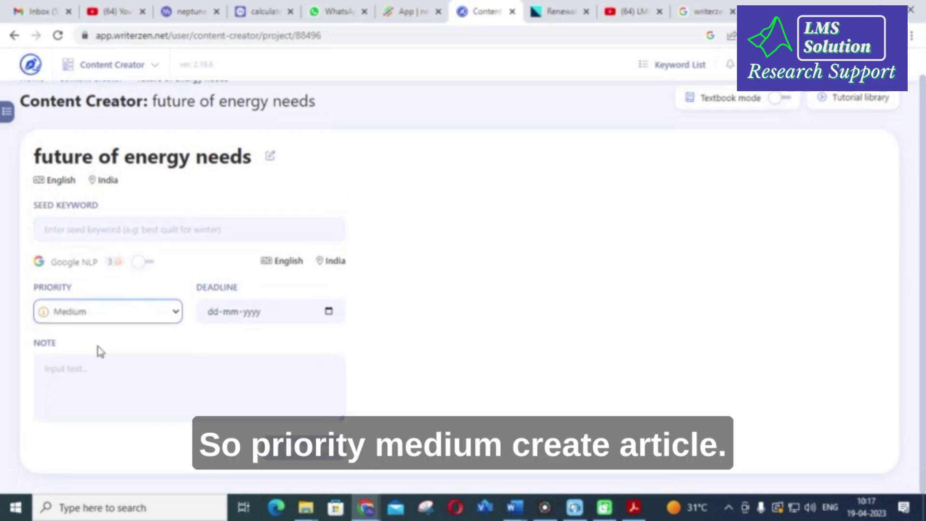
pyautogui.click(328, 311)
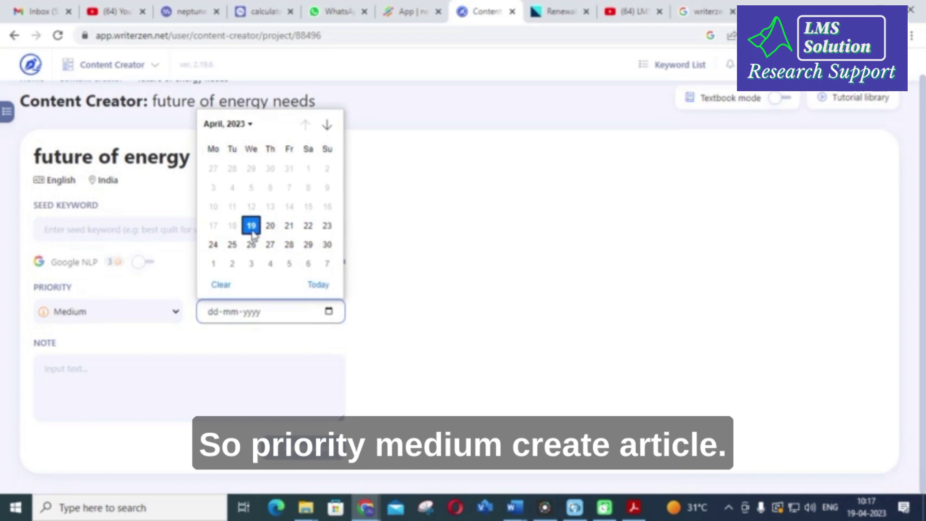
pyautogui.click(316, 285)
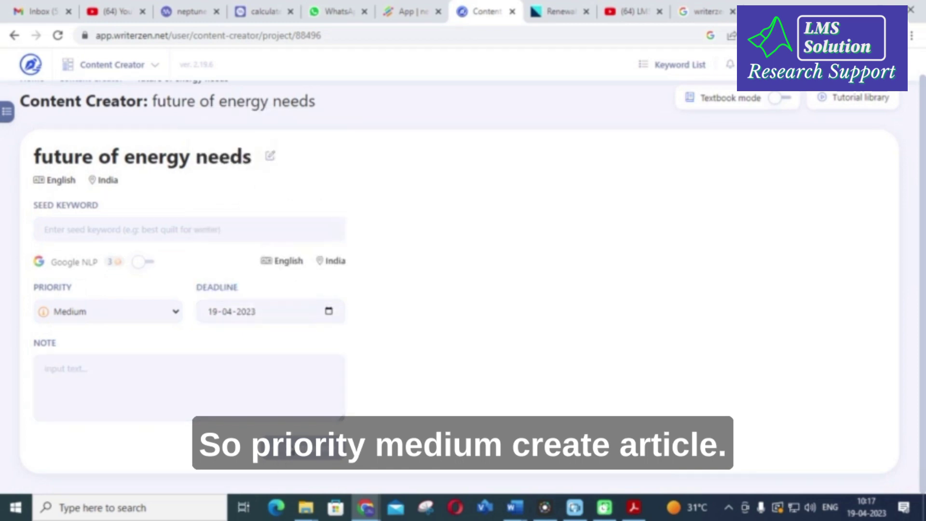
# Add the note "create a article" to the new article's details and create the article
pyautogui.click(80, 367)
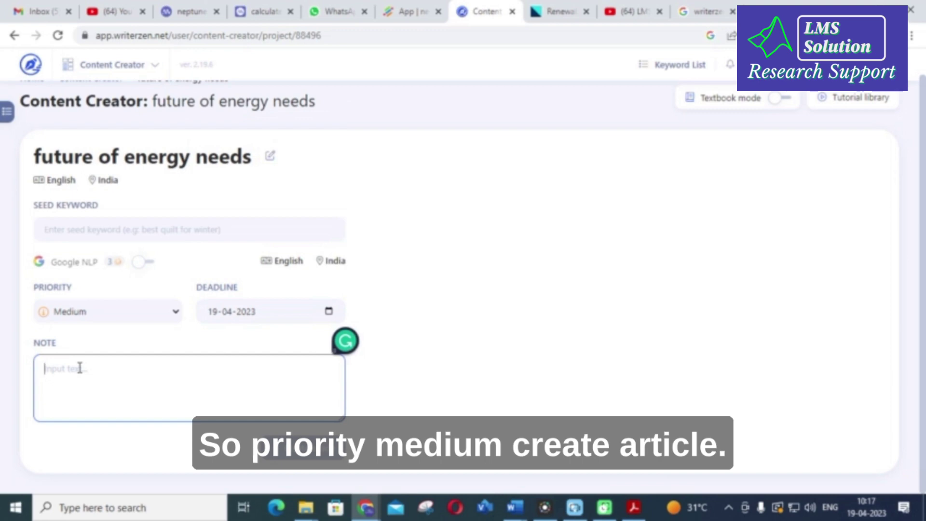
pyautogui.write('create a article')
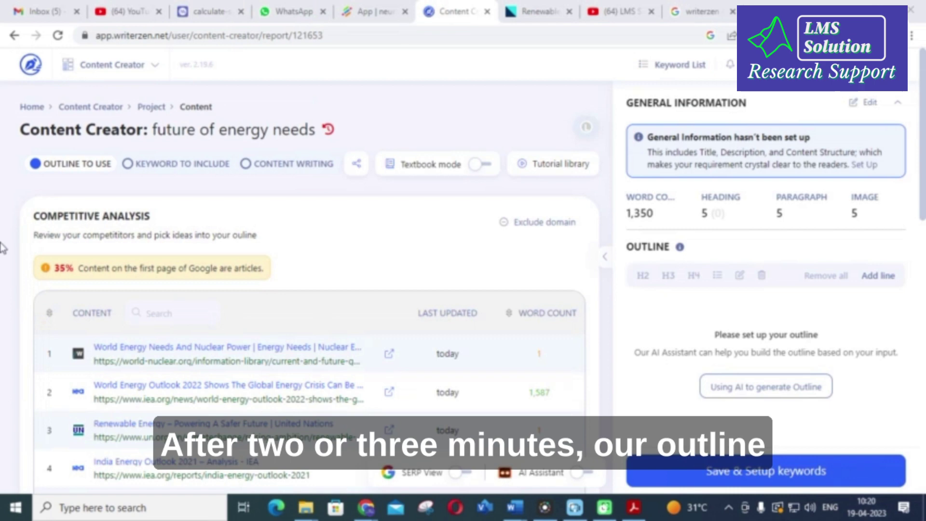
# Look through the competitor articles listed in the Competitive Analysis for "future of energy needs"
pyautogui.scroll(-3, 17, 145)
pyautogui.scroll(2, 17, 147)
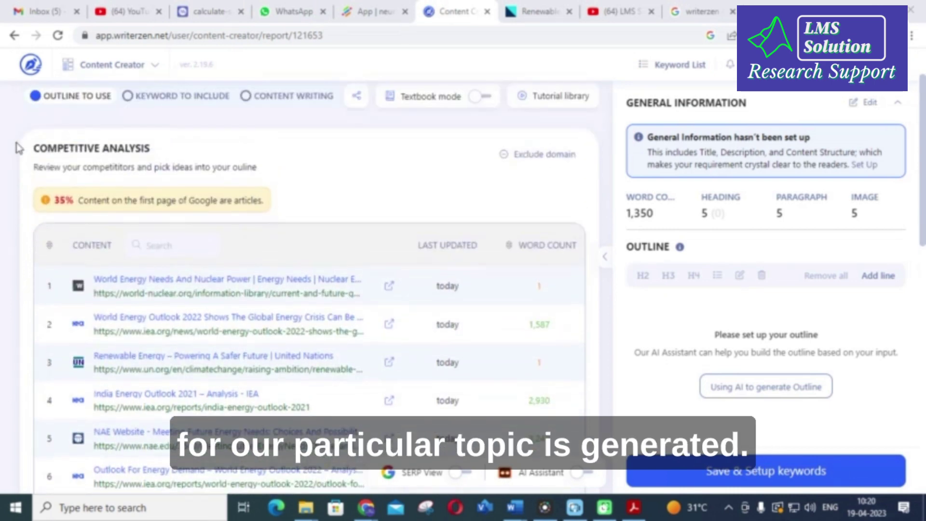
pyautogui.scroll(-3, 18, 147)
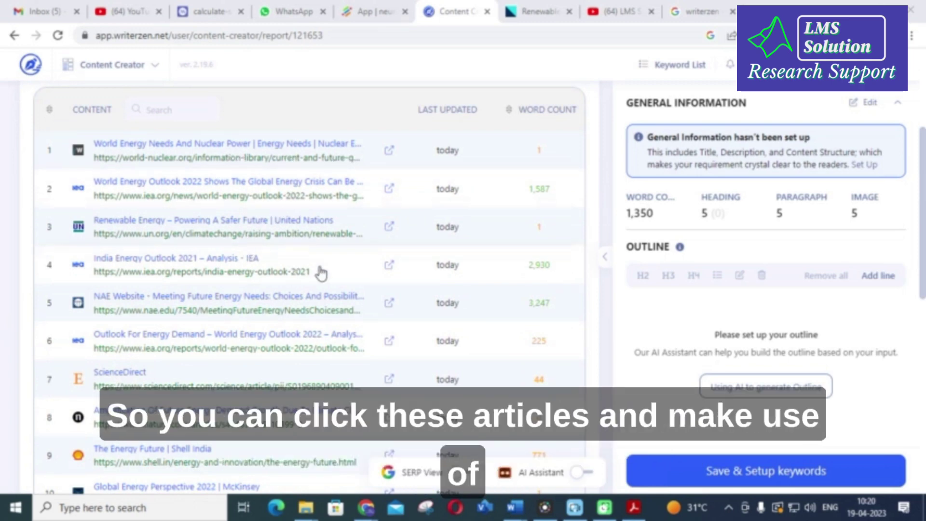
pyautogui.scroll(1, 389, 270)
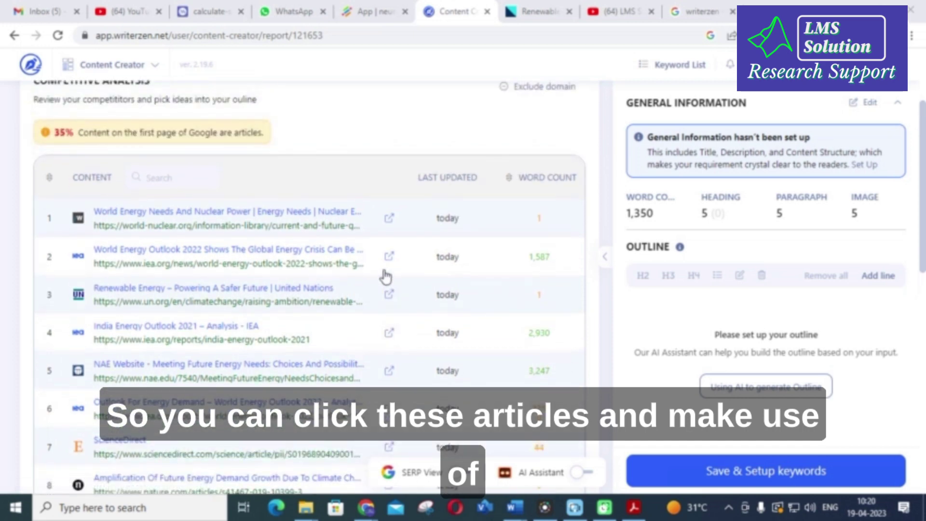
pyautogui.scroll(2, 388, 276)
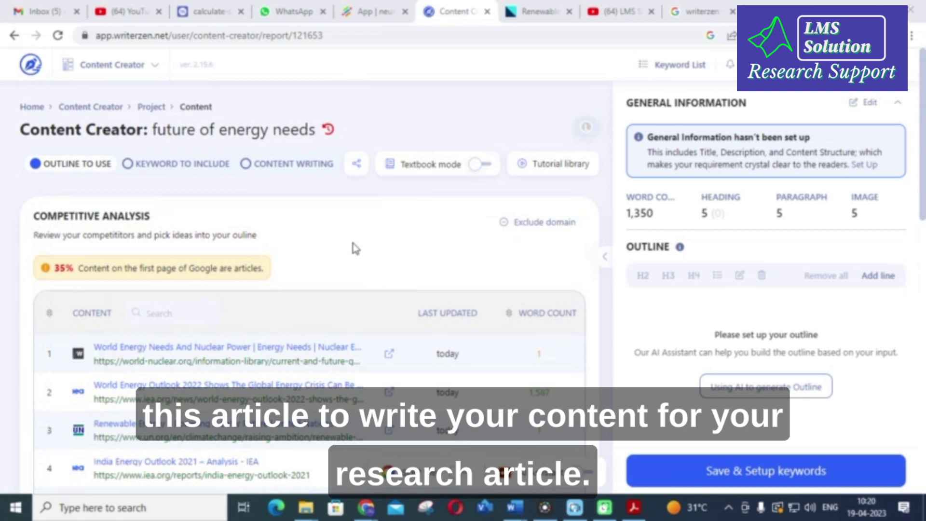
# Leave the article's content report and go back through the project page to the workspace dashboard
pyautogui.click(15, 35)
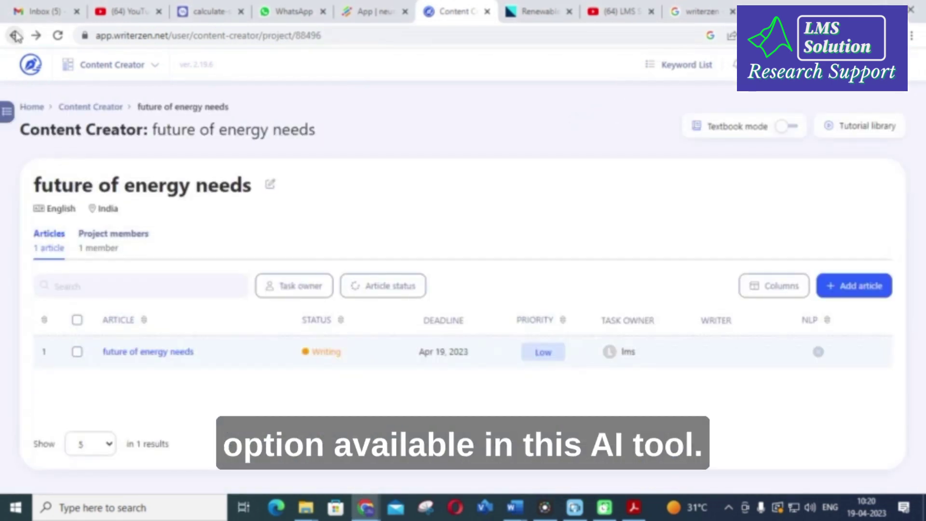
pyautogui.click(15, 35)
pyautogui.click(15, 35)
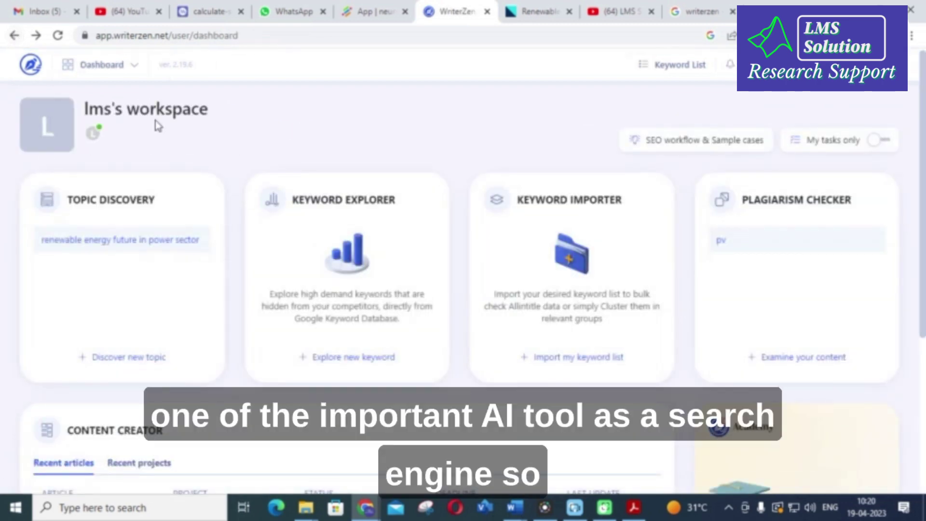